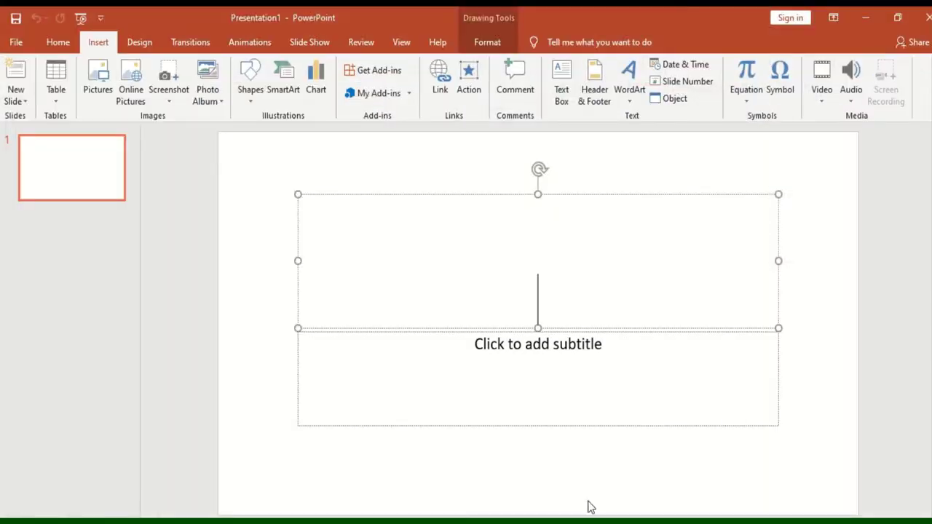
- Apply the dark teal Ion-style theme from the Design tab's Themes gallery to the title slide
click(289, 165)
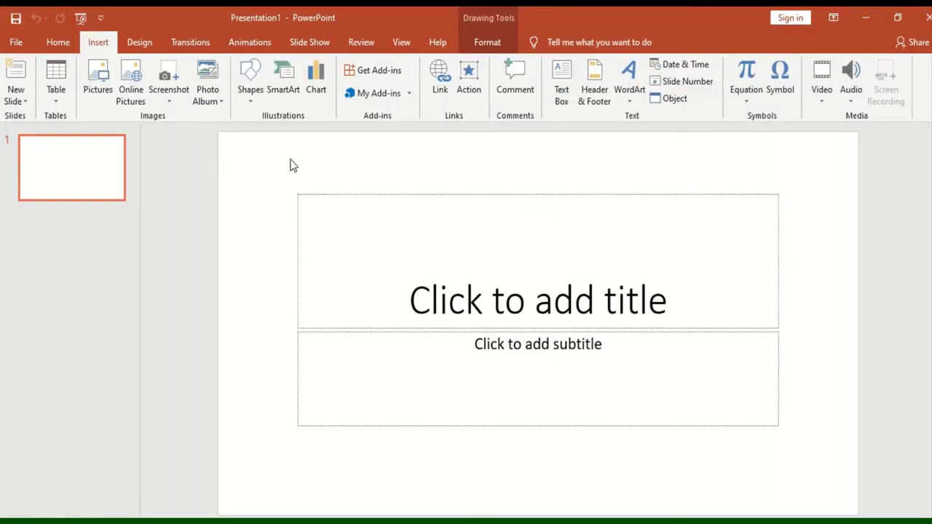
click(150, 42)
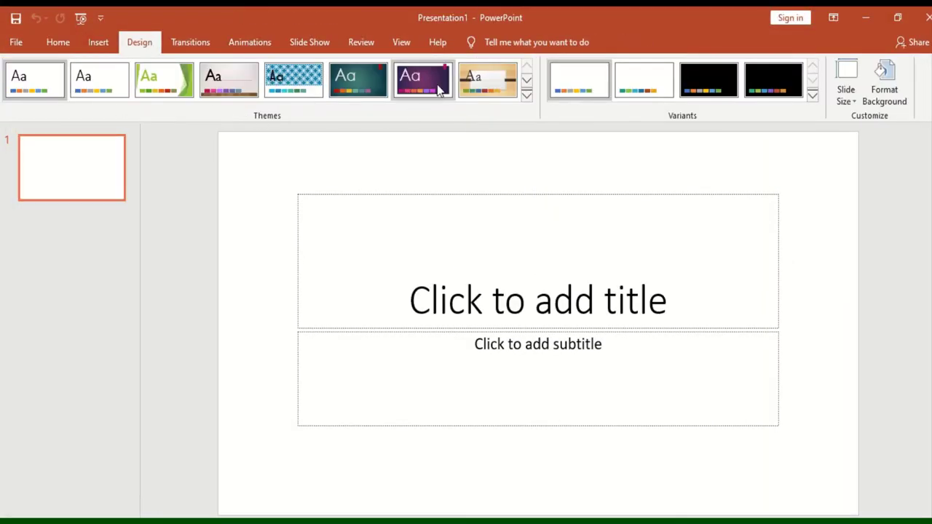
click(527, 96)
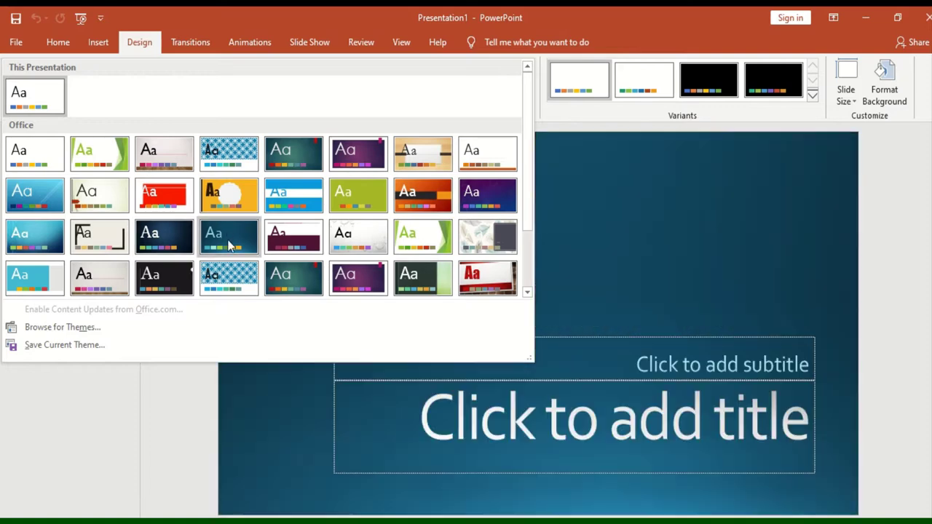
click(228, 237)
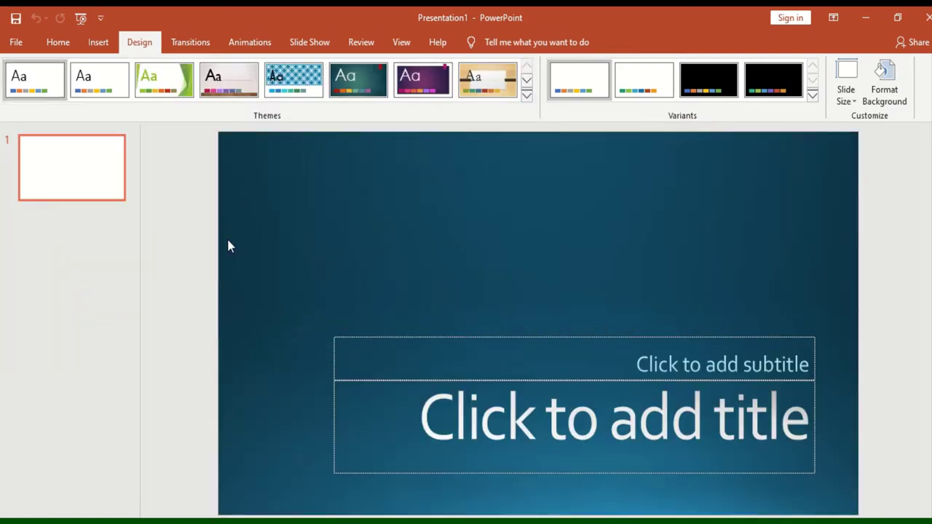
click(501, 428)
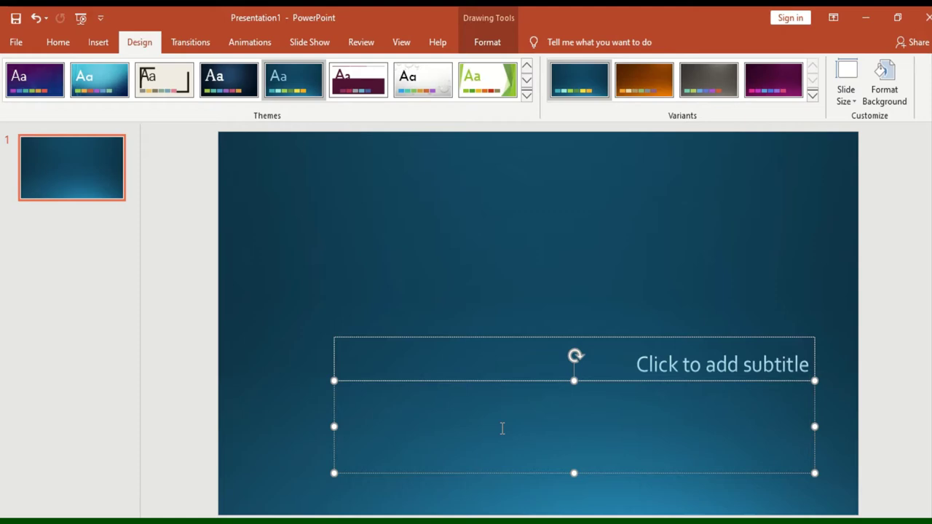
- Enter the title 'DAILY DASHBOARD' and subtitle 'MNC pvt ltd', ignoring the spelling flag on 'pvt'
text(DAIL)
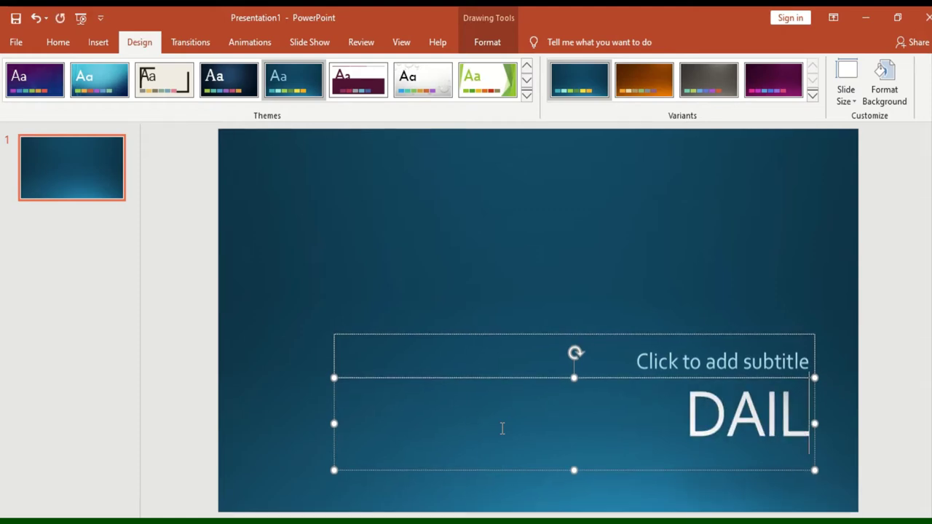
text(Y DASH)
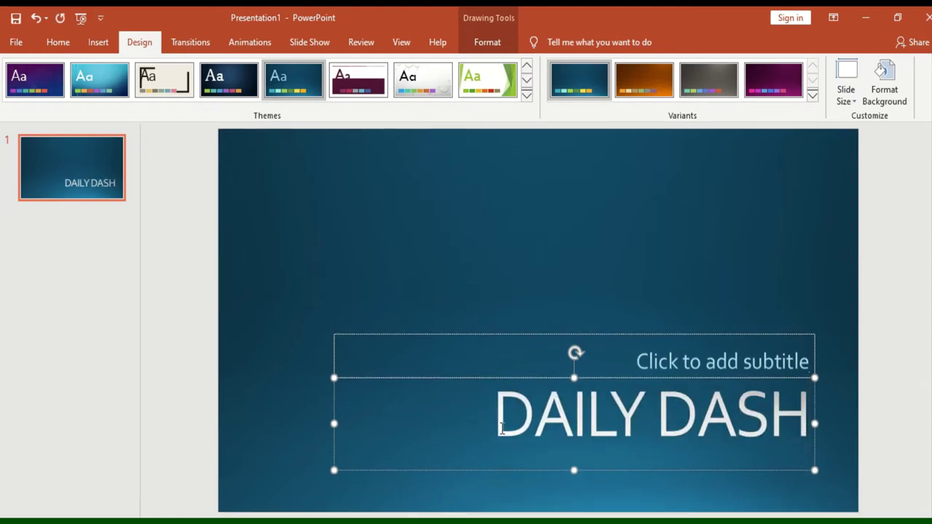
text(BOARD)
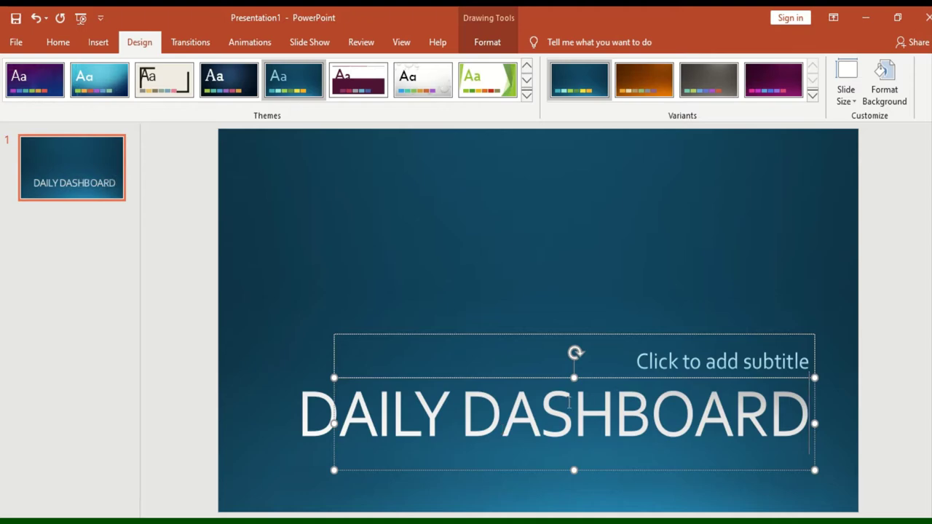
click(663, 358)
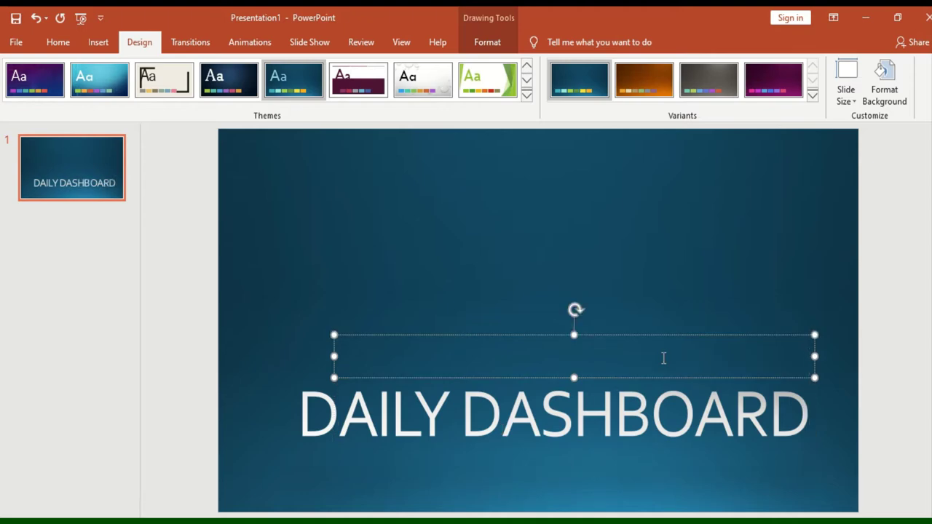
text(MNC)
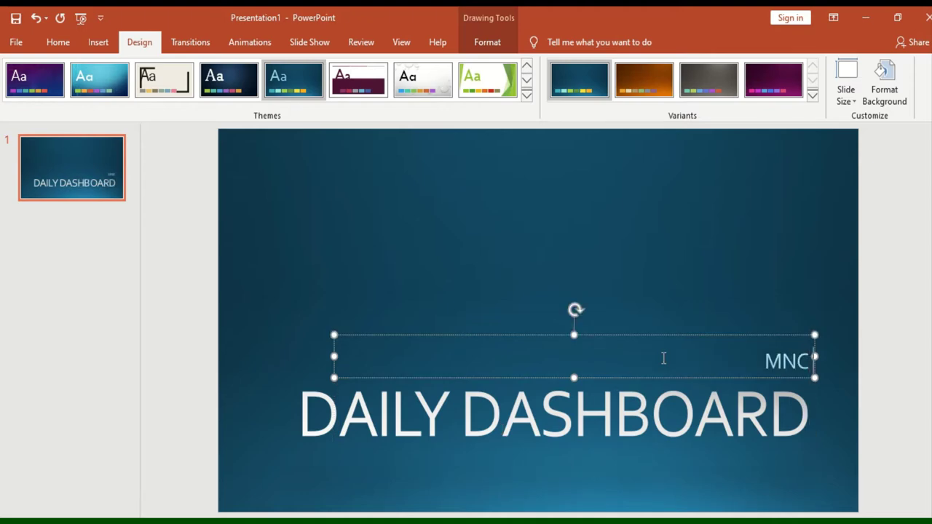
text( pvt ltd)
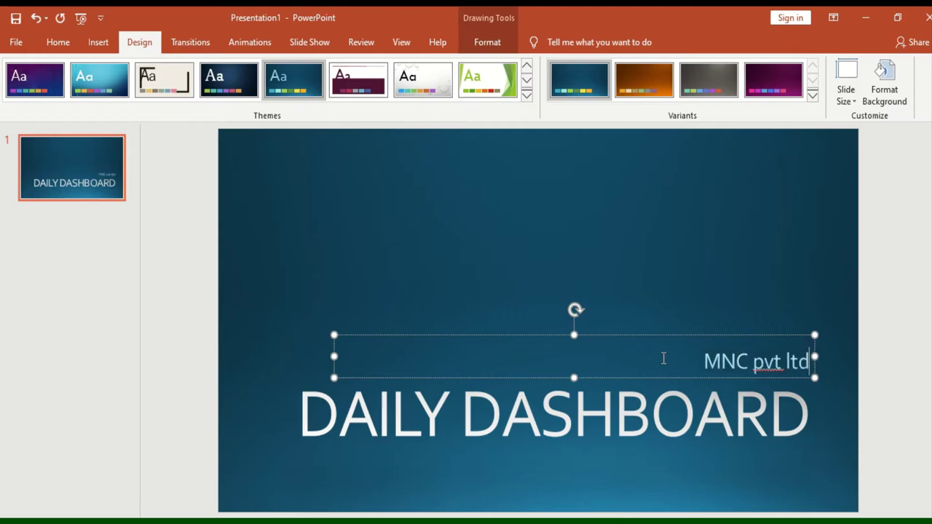
right_click(770, 360)
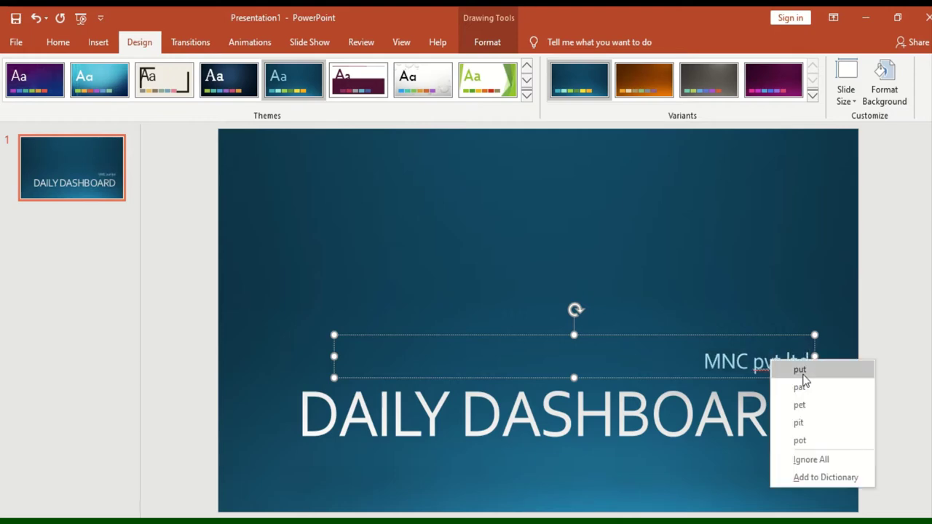
click(748, 253)
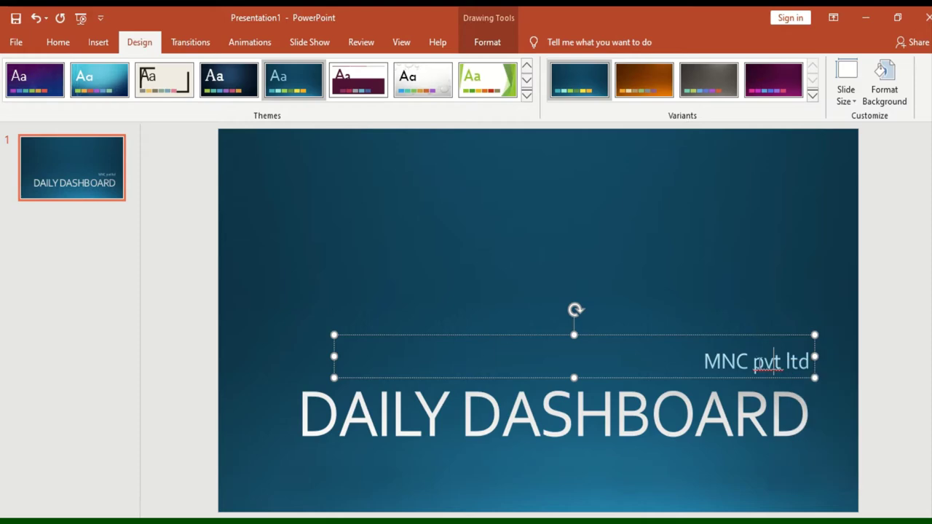
click(714, 193)
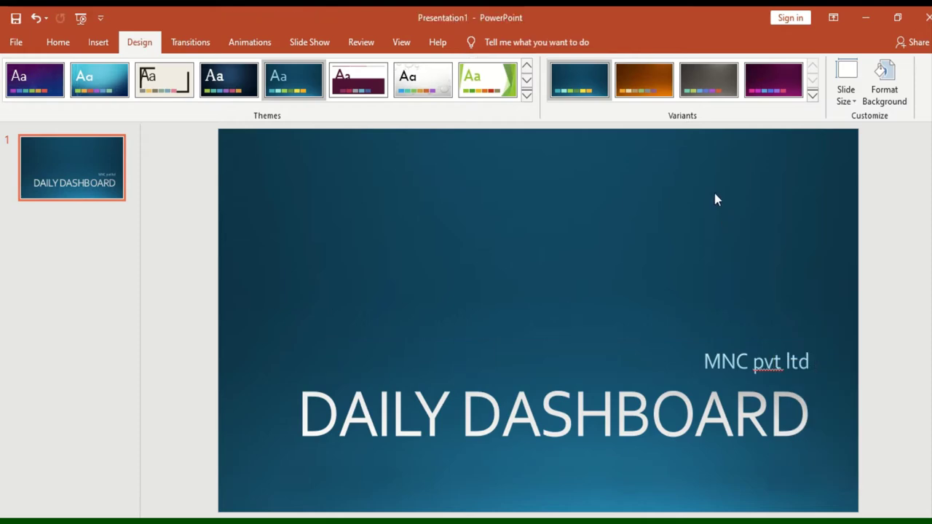
- Switch to the grey theme variant and resize the slide to Standard 4:3 using Ensure Fit
click(642, 88)
click(717, 83)
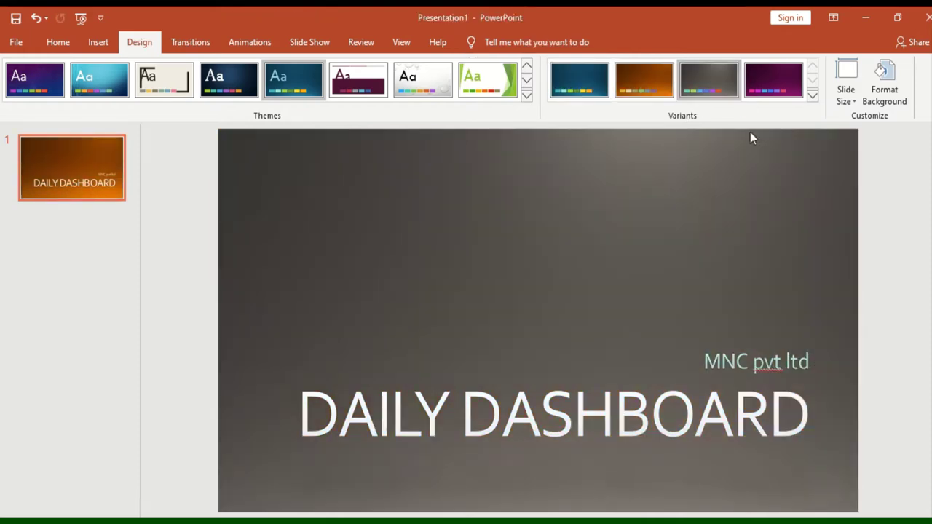
click(848, 97)
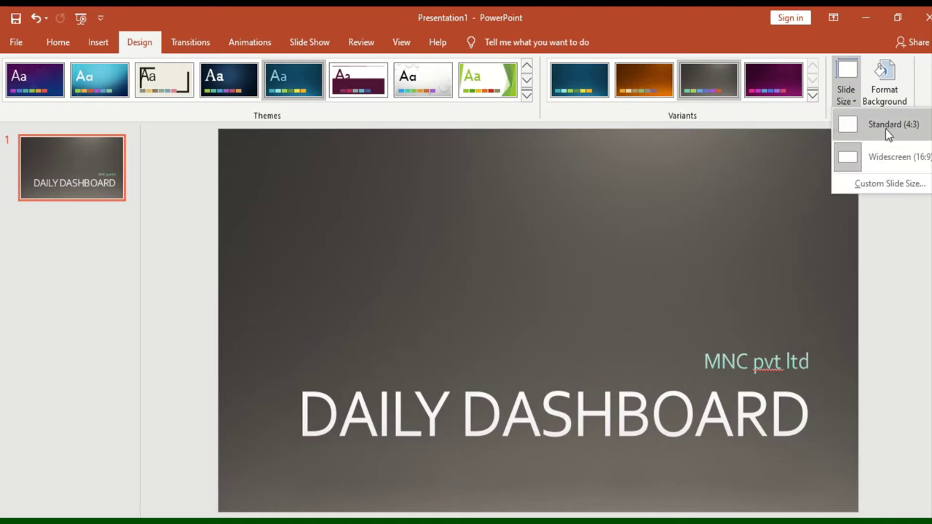
click(885, 129)
click(562, 271)
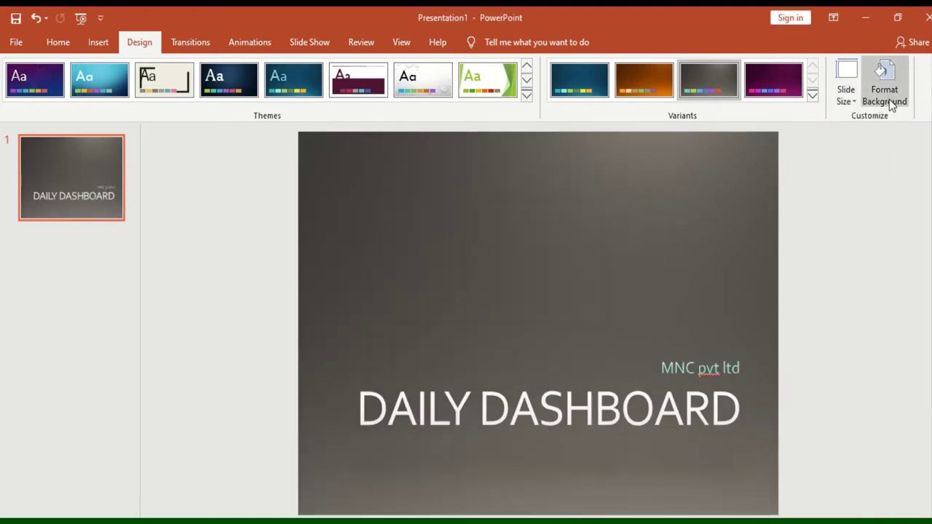
- Give the slide background the purple radial preset gradient fill
click(889, 99)
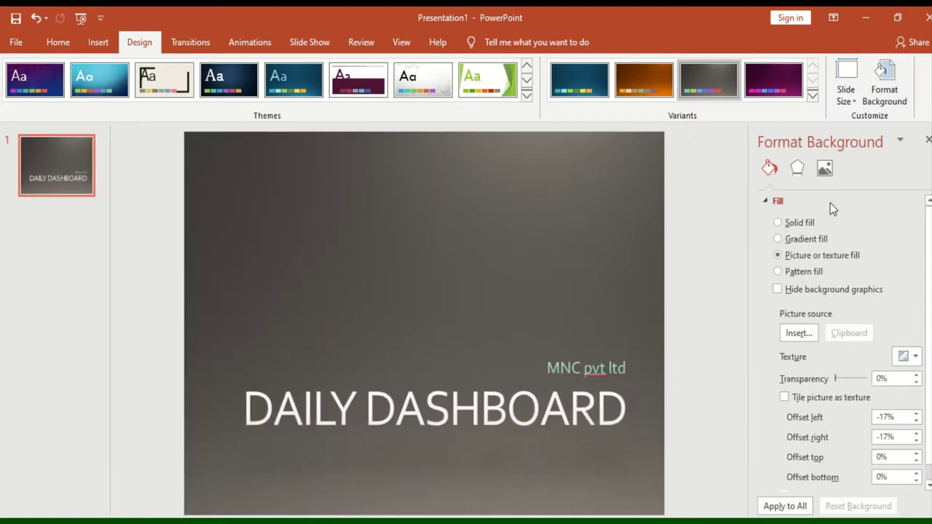
click(810, 238)
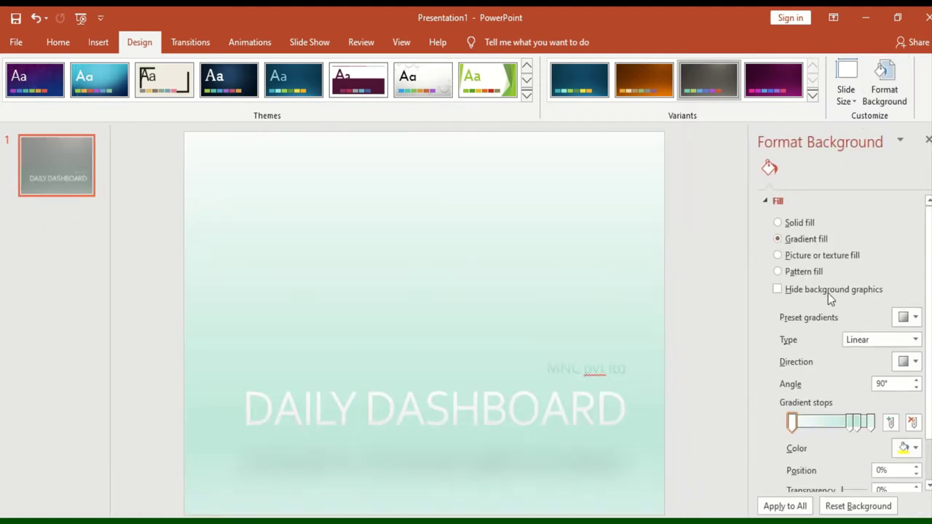
click(908, 317)
click(894, 440)
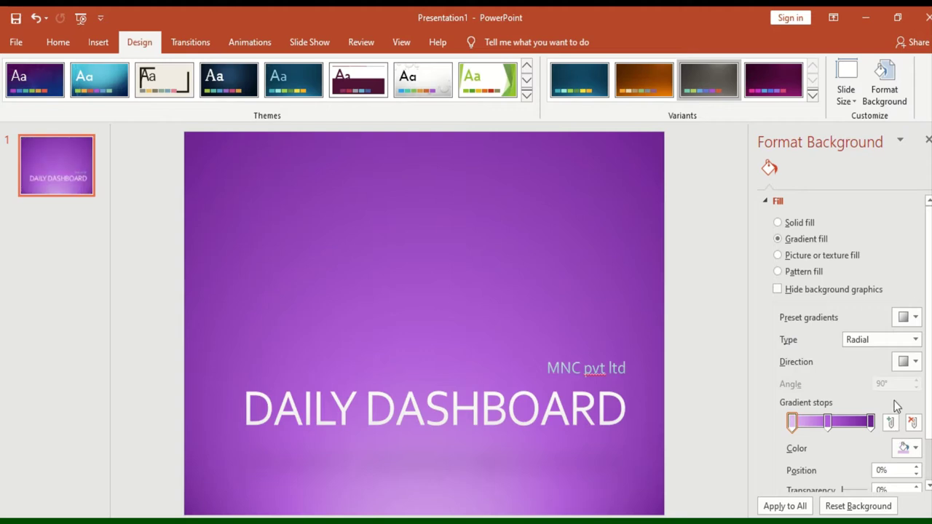
- Move the title and subtitle boxes together up to the top of the slide
click(550, 411)
drag(183, 290, 687, 480)
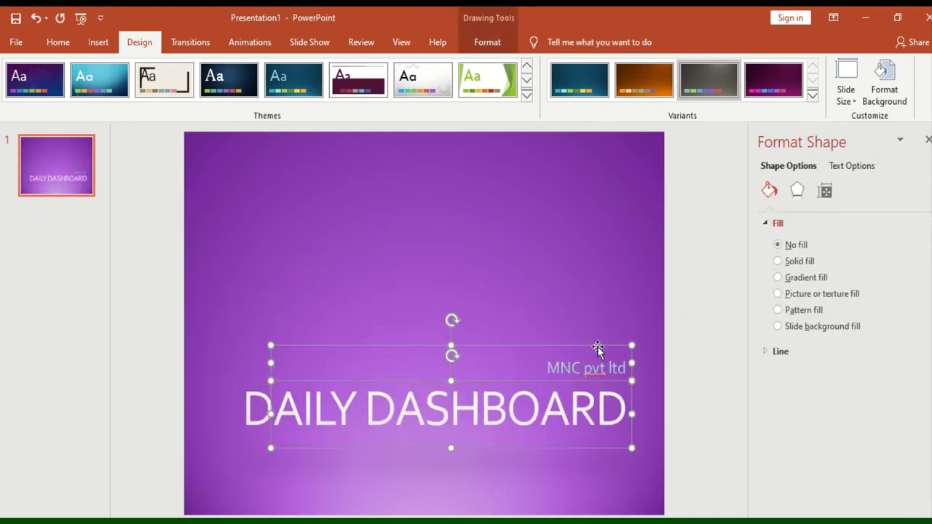
drag(600, 348, 596, 194)
click(86, 187)
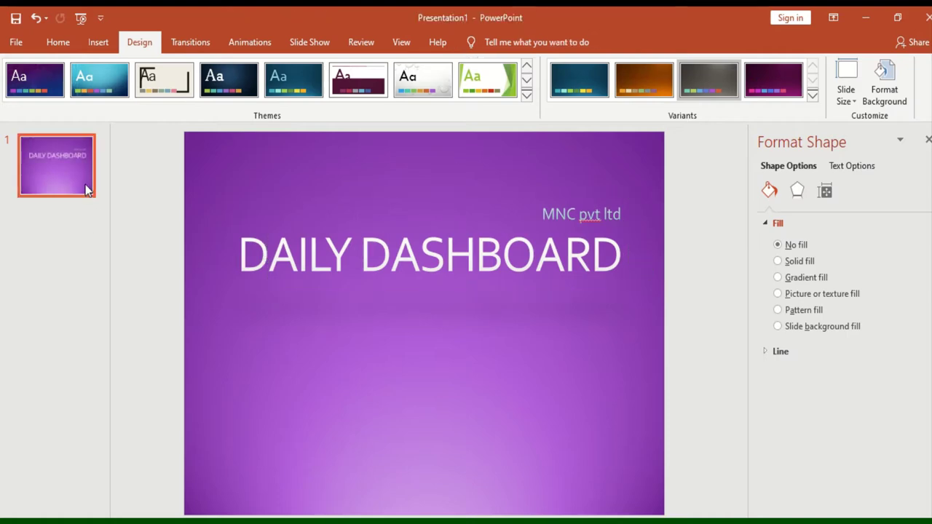
- Duplicate slide 1 and give the new slide 2 a wood grain texture background
right_click(89, 184)
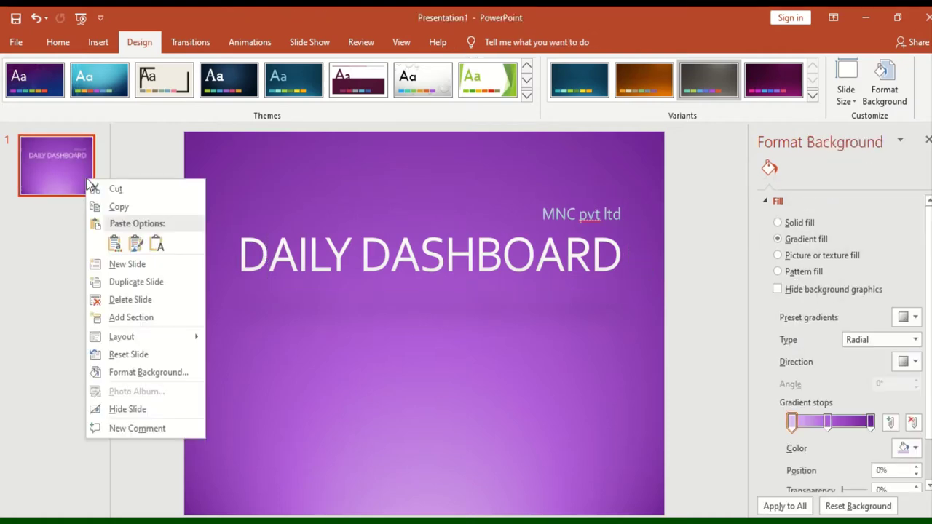
click(124, 284)
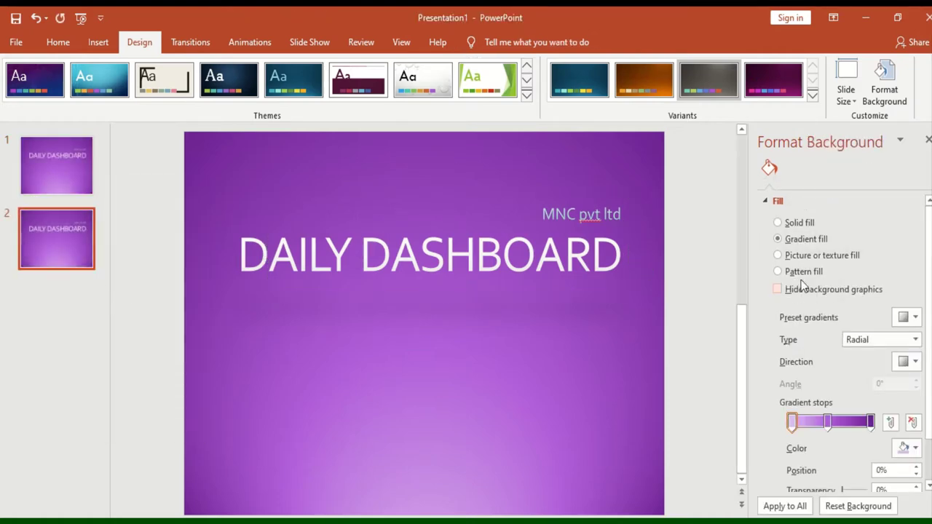
click(806, 256)
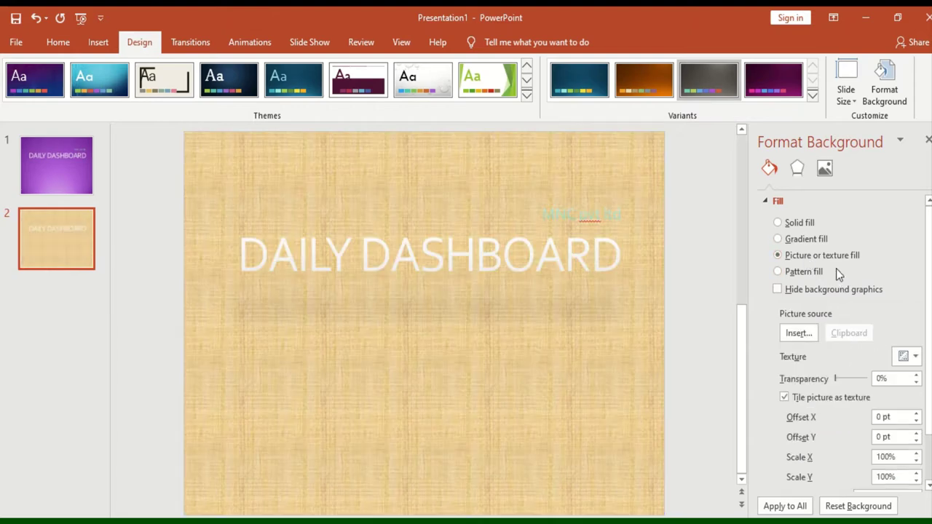
click(910, 357)
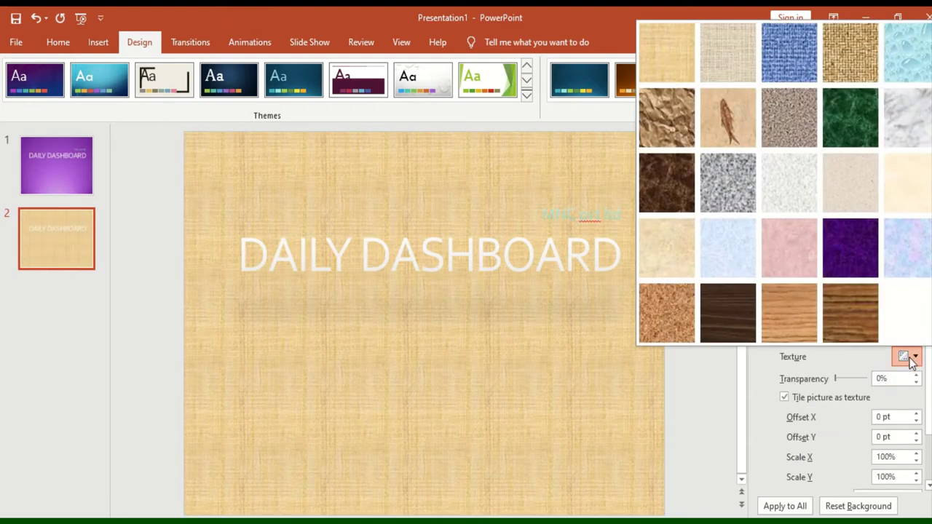
click(815, 292)
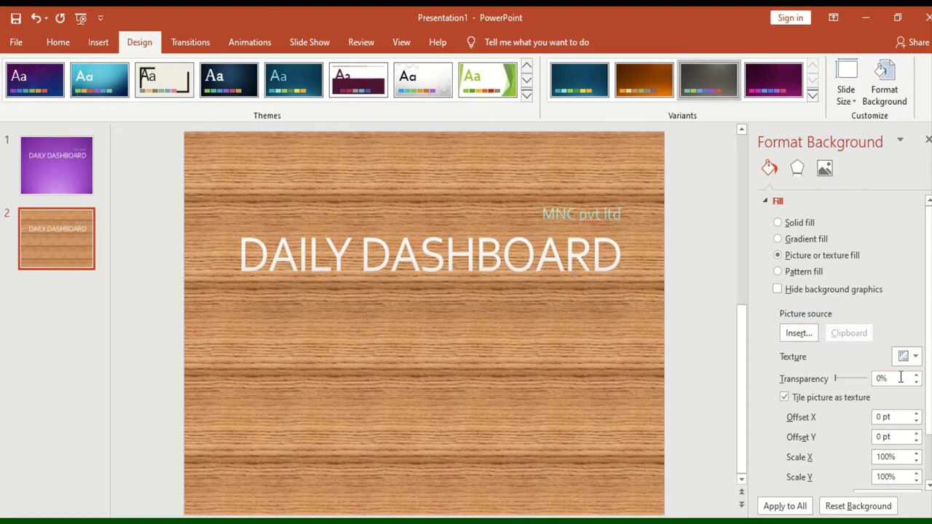
- Lighten the wood texture background to 23% transparency
drag(835, 379, 840, 380)
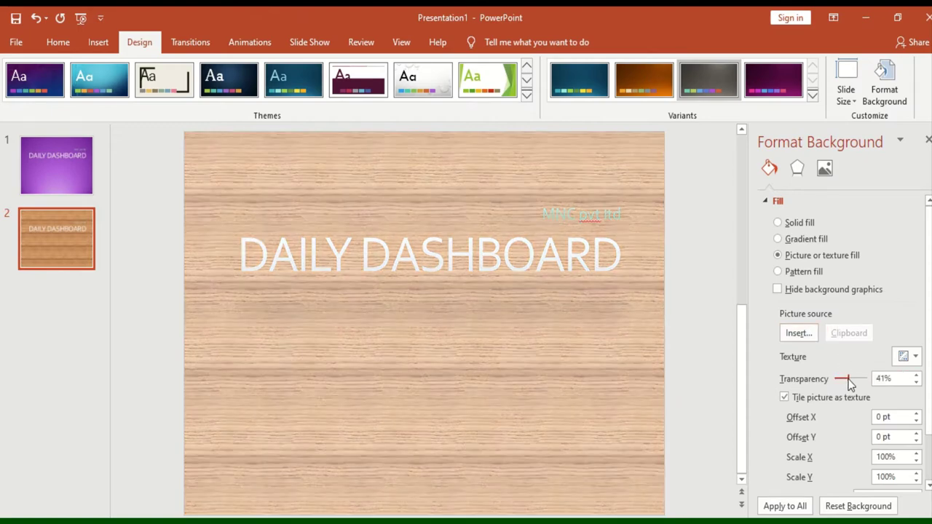
scroll(837, 415, down, 2)
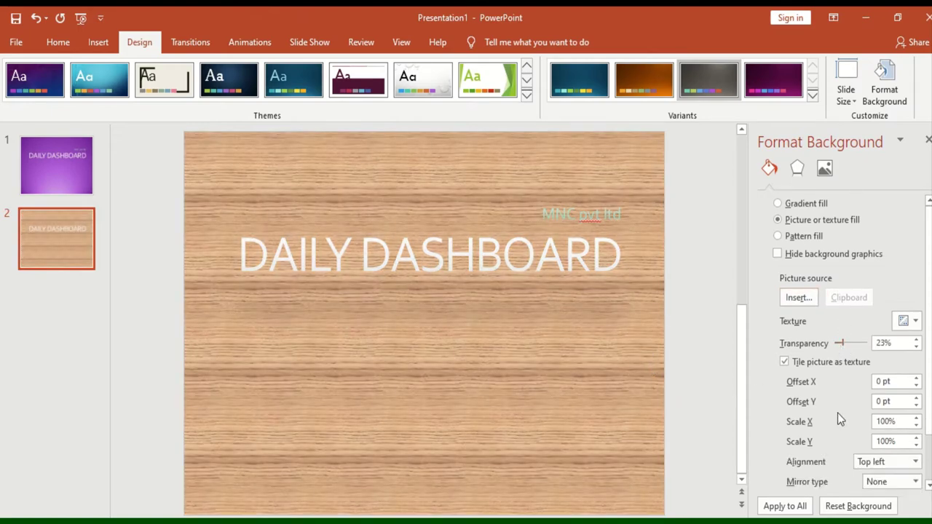
scroll(837, 415, down, 1)
scroll(830, 436, up, 3)
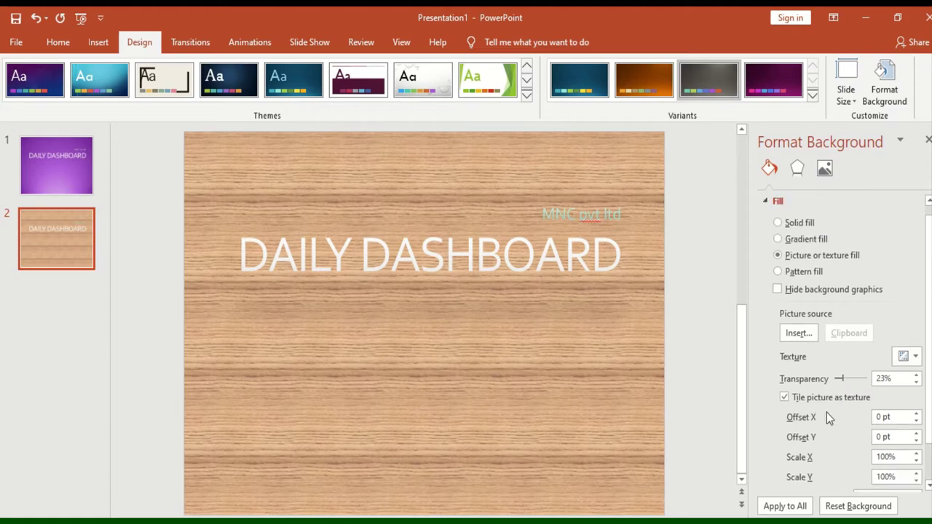
- Give slide 2 a vertical dotted pattern fill background
click(808, 274)
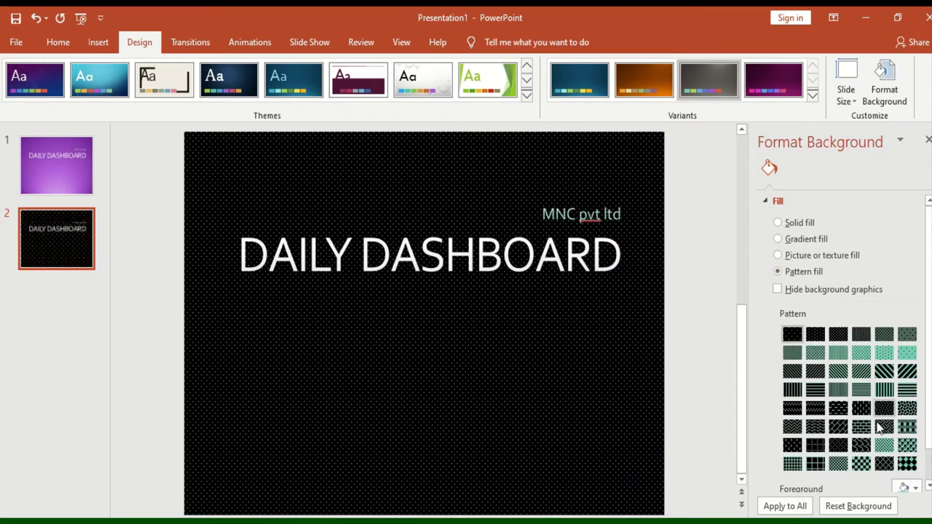
click(883, 410)
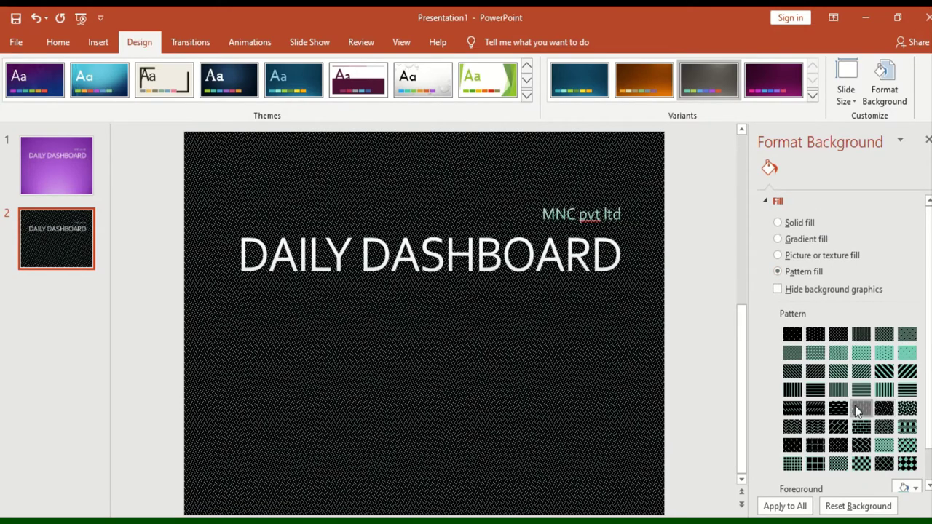
click(860, 407)
- Duplicate slide 2 as slide 3 and give it a finer dotted pattern
right_click(66, 266)
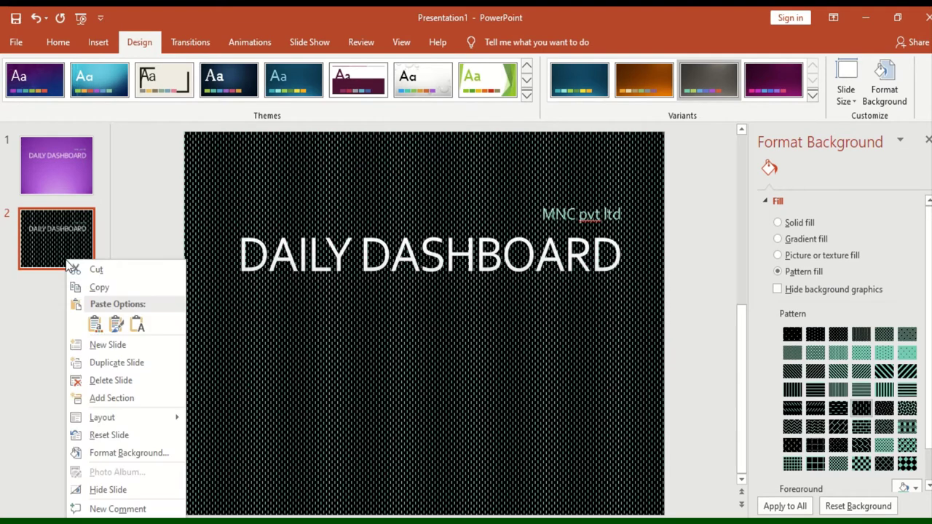
click(123, 359)
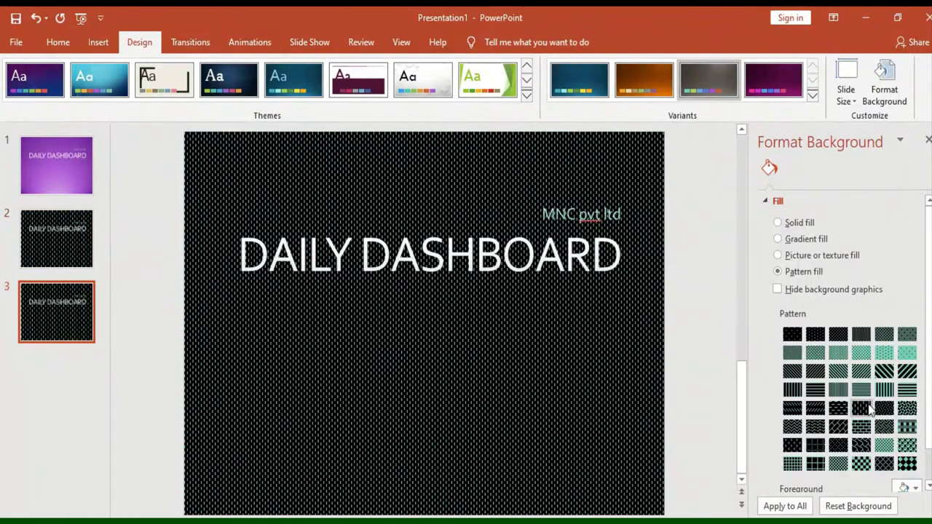
click(816, 336)
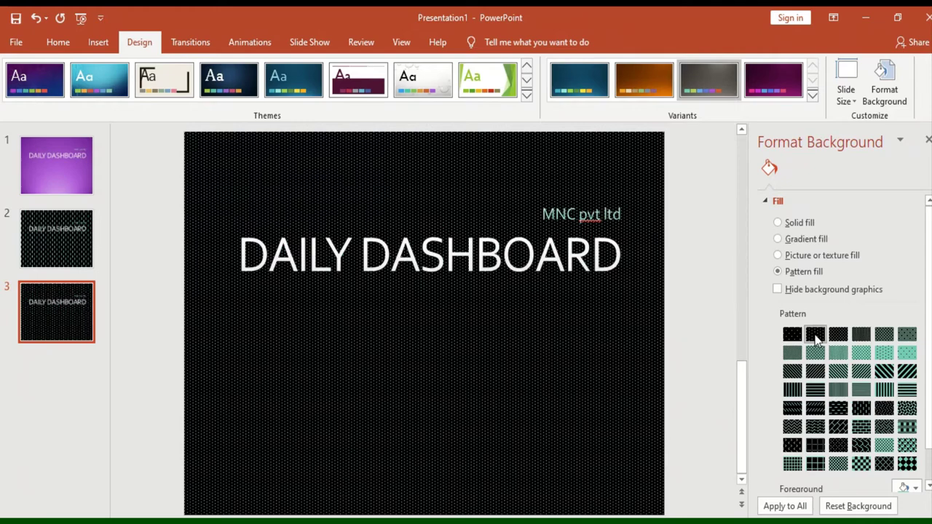
- Run the slideshow from the beginning, advance one slide, then end the show
click(82, 20)
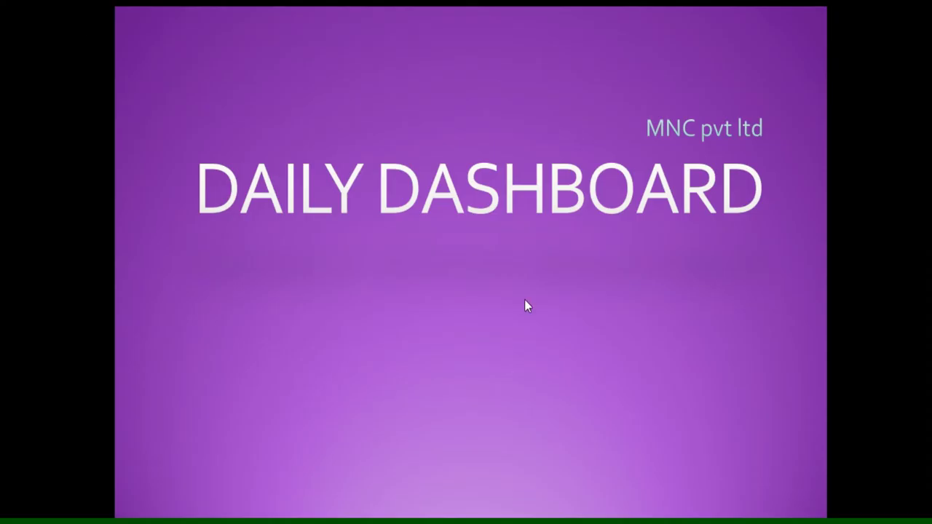
click(525, 300)
right_click(506, 216)
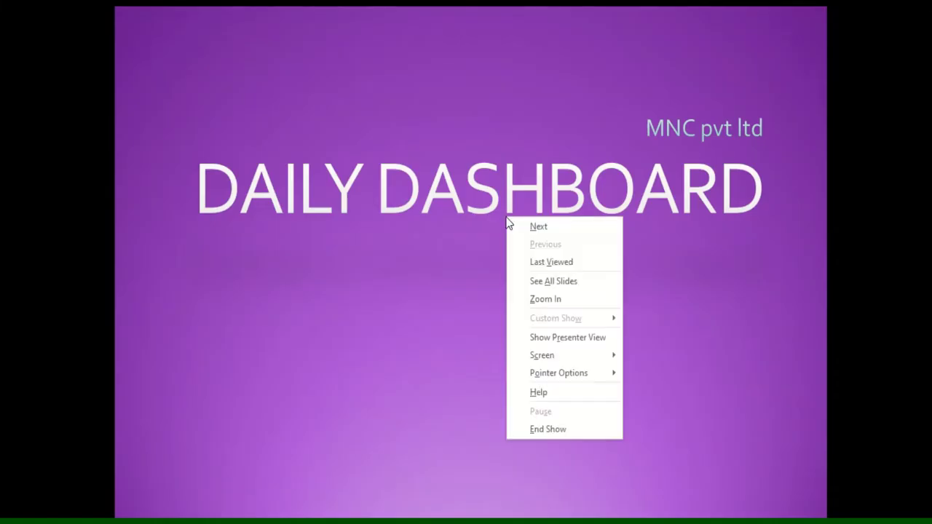
click(547, 431)
- On slide 2, hide background graphics and switch the background to a texture fill
click(91, 247)
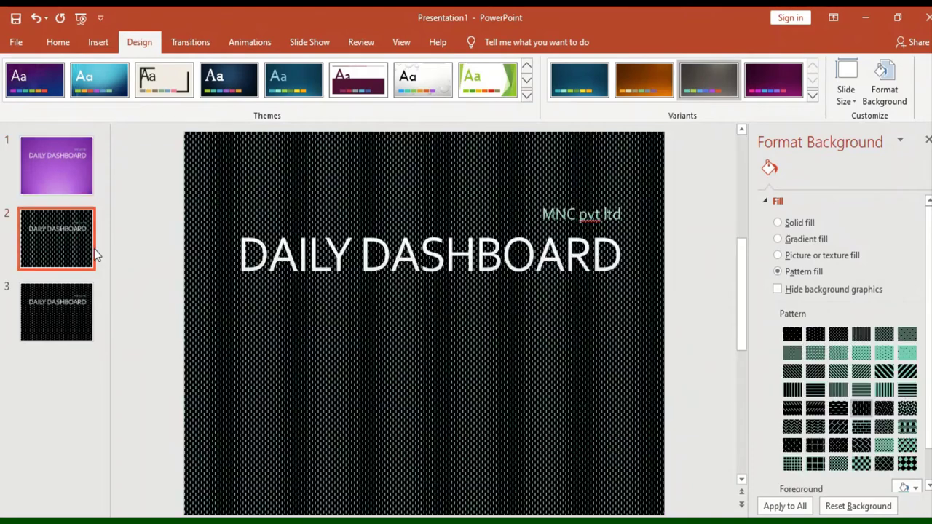
click(804, 289)
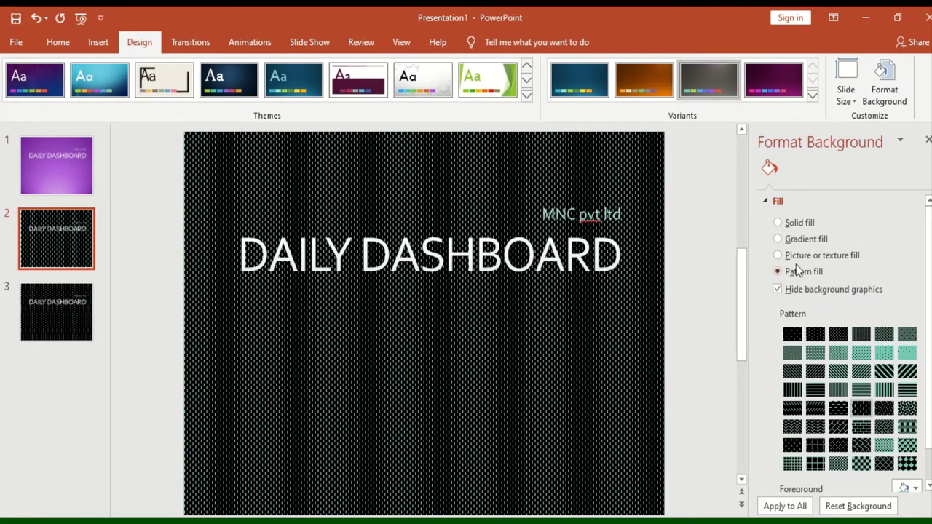
click(800, 256)
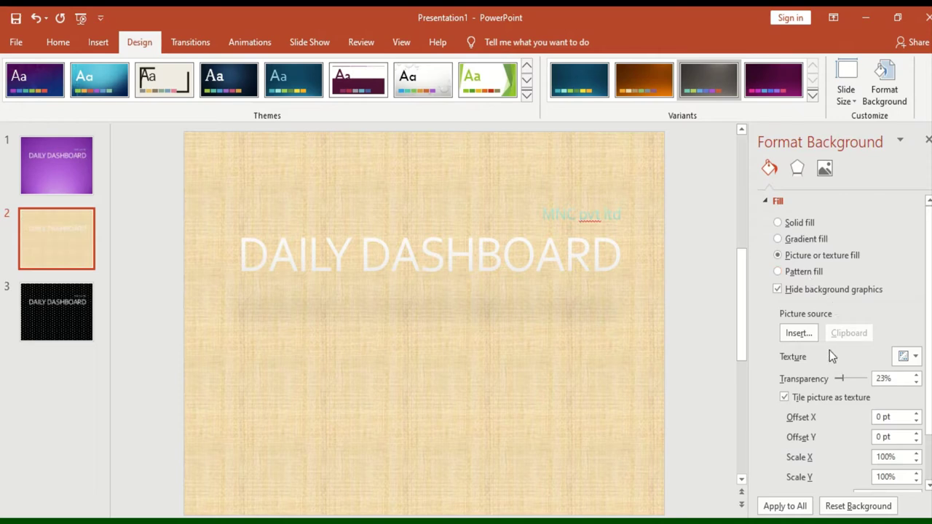
scroll(843, 333, down, 2)
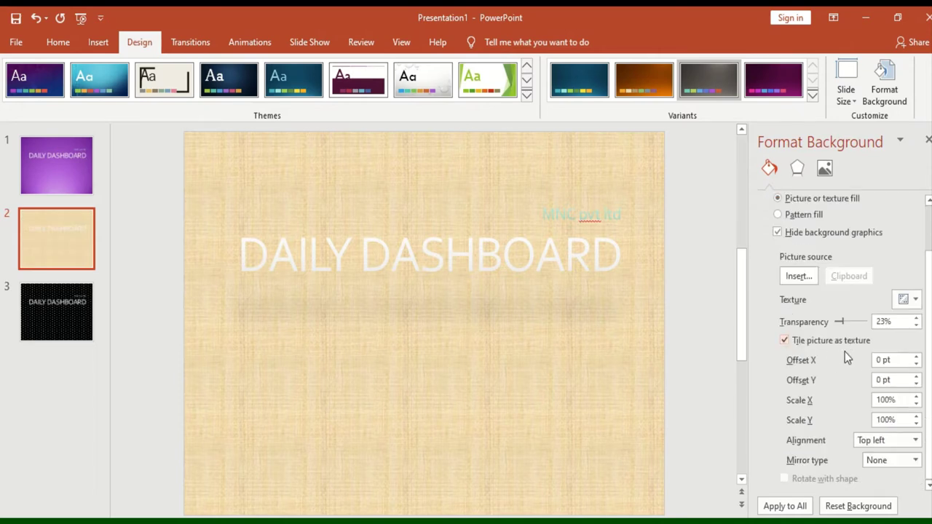
- Set the background texture's saturation to 300% and recolor it light blue
click(825, 172)
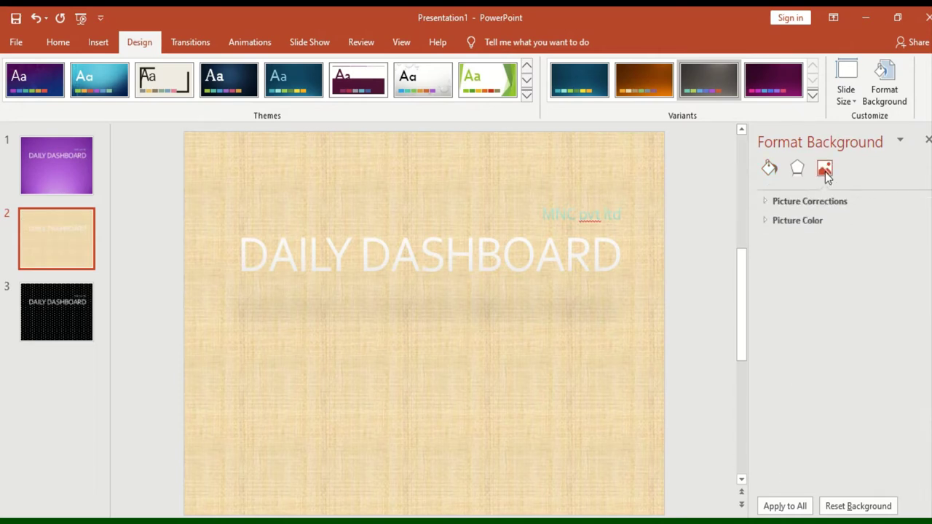
click(806, 224)
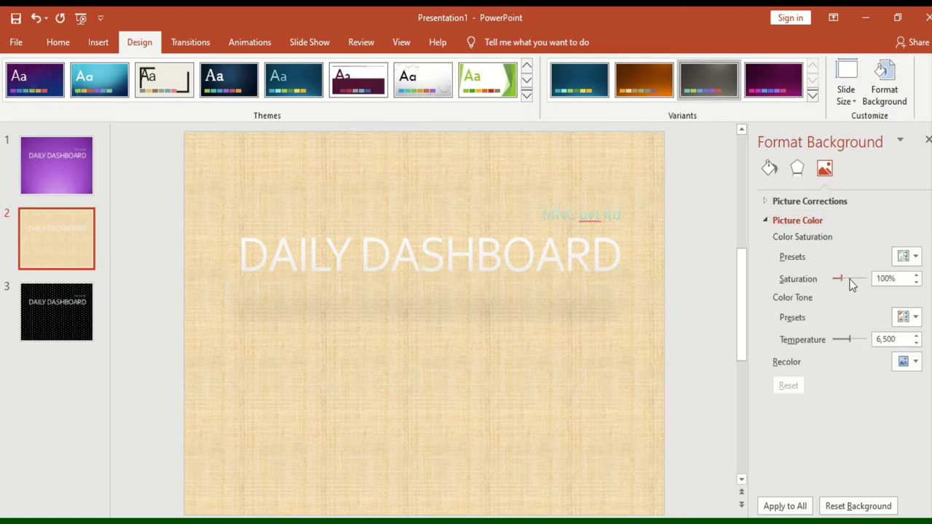
drag(840, 278, 859, 278)
click(915, 257)
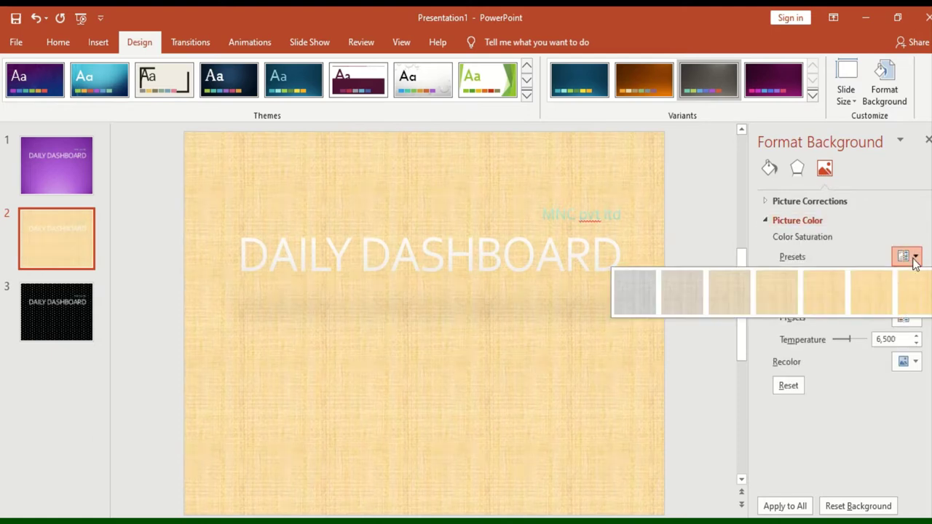
click(870, 293)
click(910, 363)
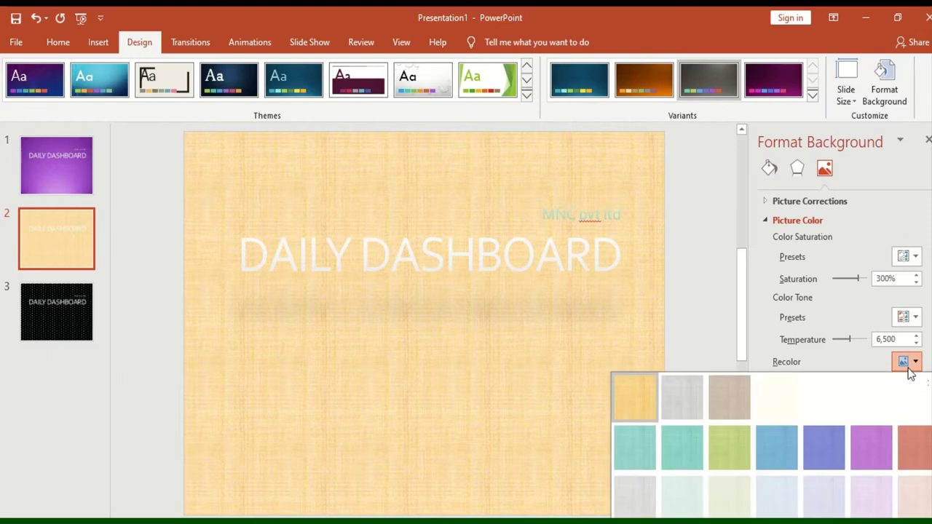
click(799, 445)
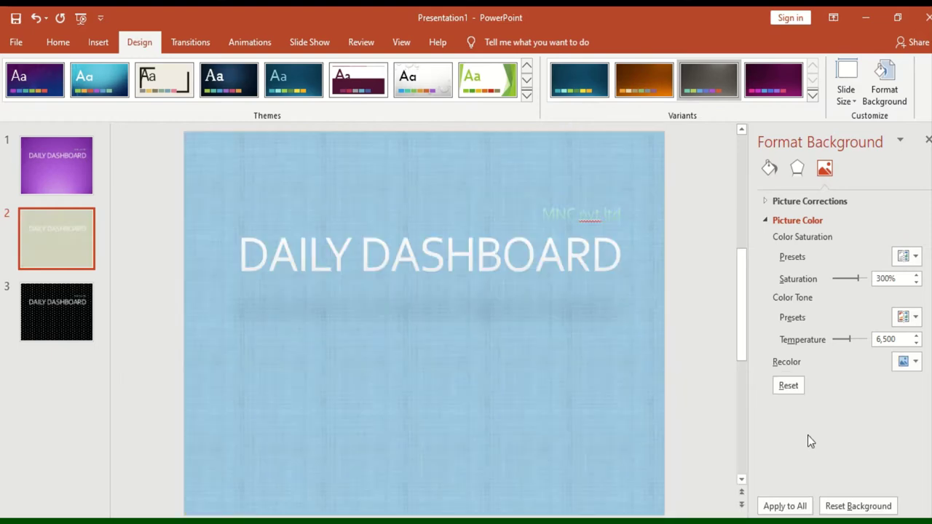
- Set the texture's color temperature to 8,800 and sharpness to 57%
click(903, 317)
click(851, 361)
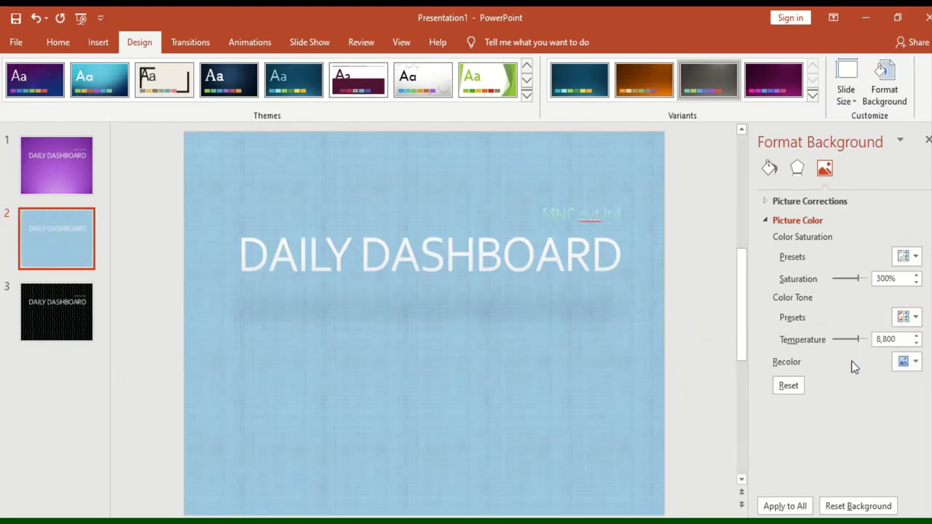
click(796, 201)
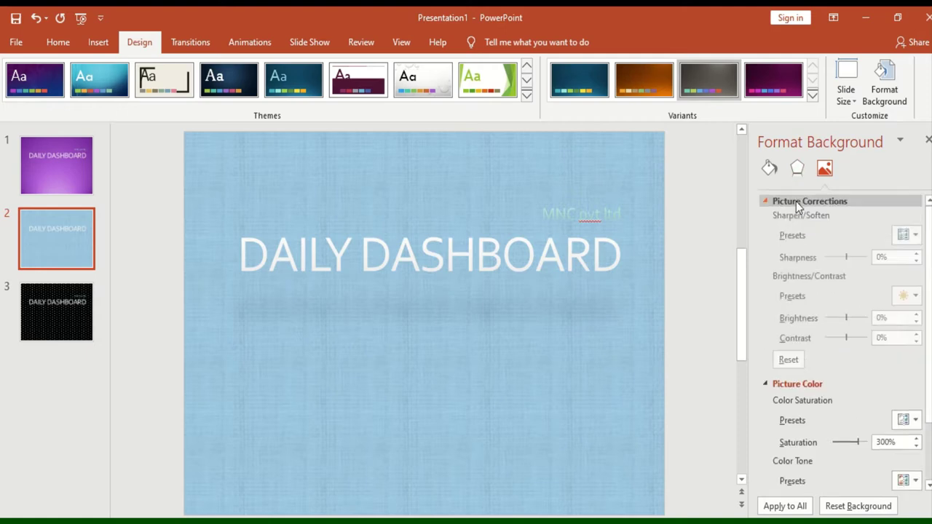
drag(847, 259, 858, 259)
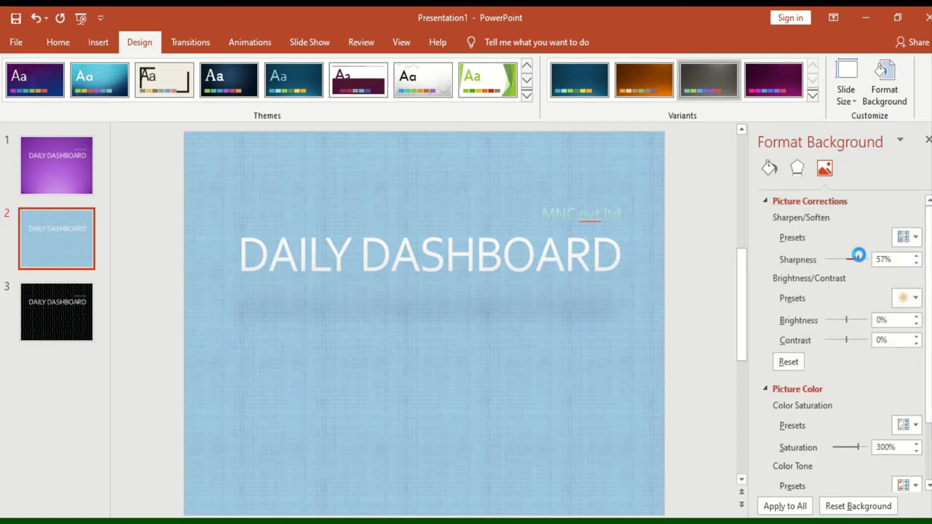
- Turn slide 2's background graphics back on
scroll(862, 340, down, 2)
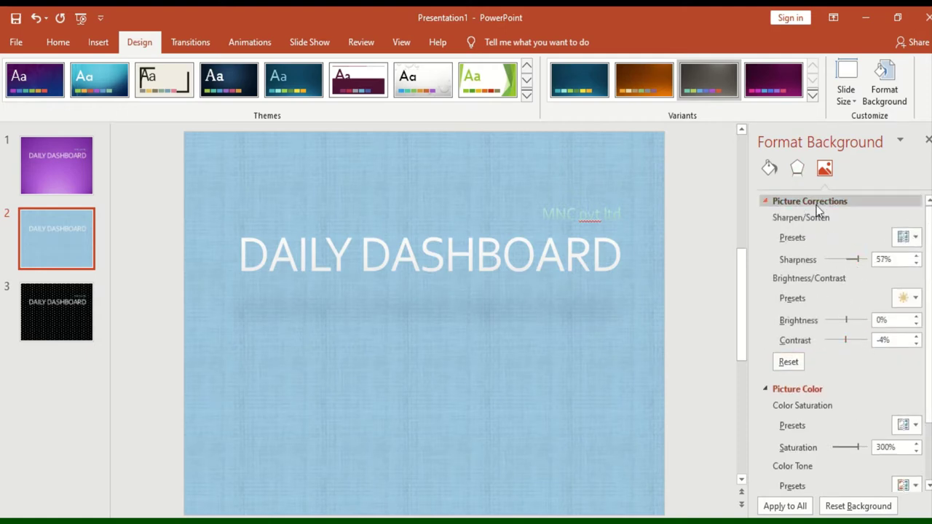
click(796, 168)
click(770, 168)
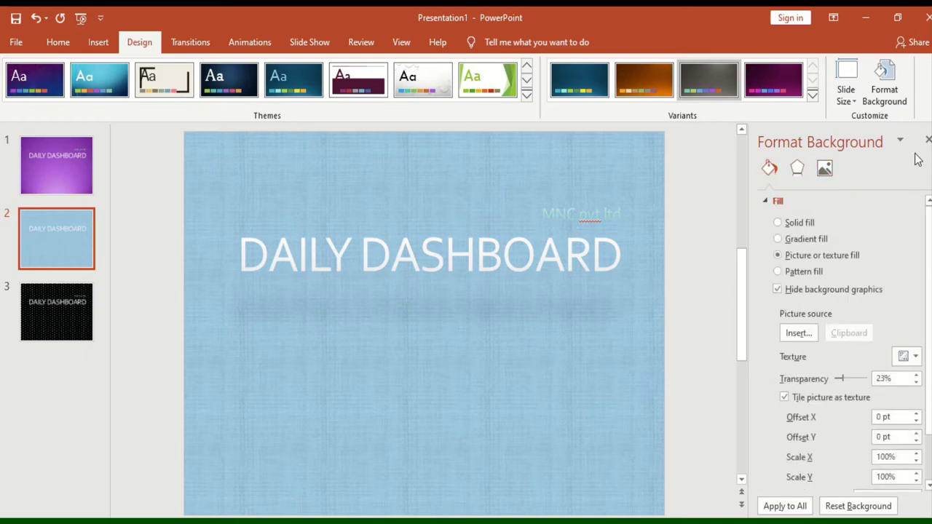
click(796, 289)
scroll(822, 393, down, 2)
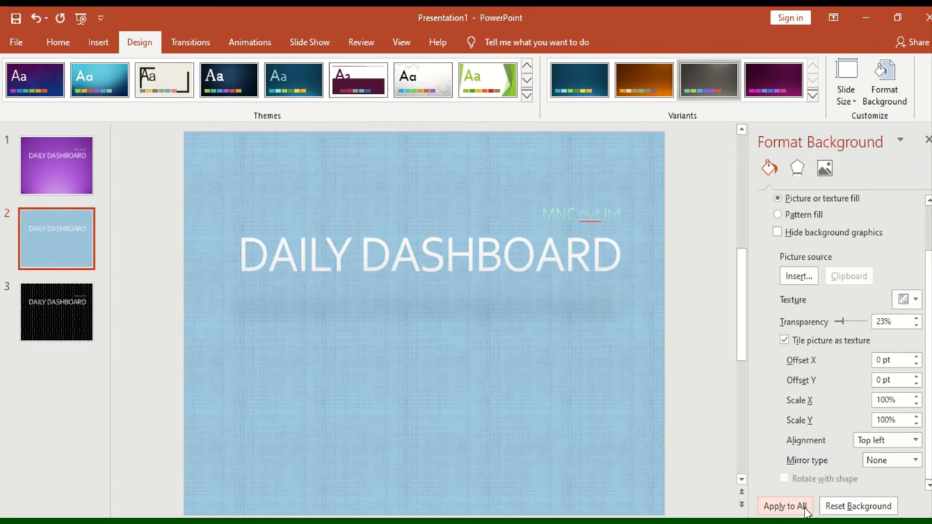
- Apply slide 1's purple radial gradient background to all slides and review each one
click(71, 178)
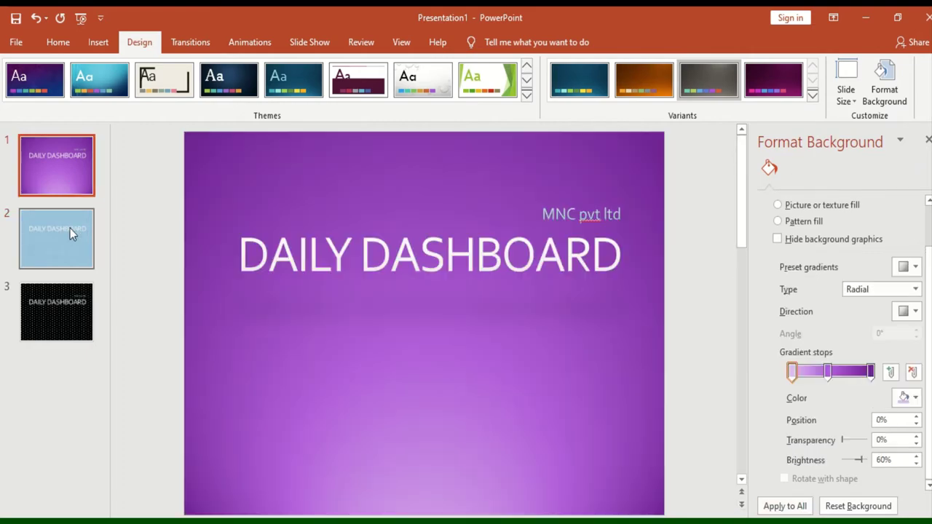
click(70, 228)
click(80, 306)
click(69, 169)
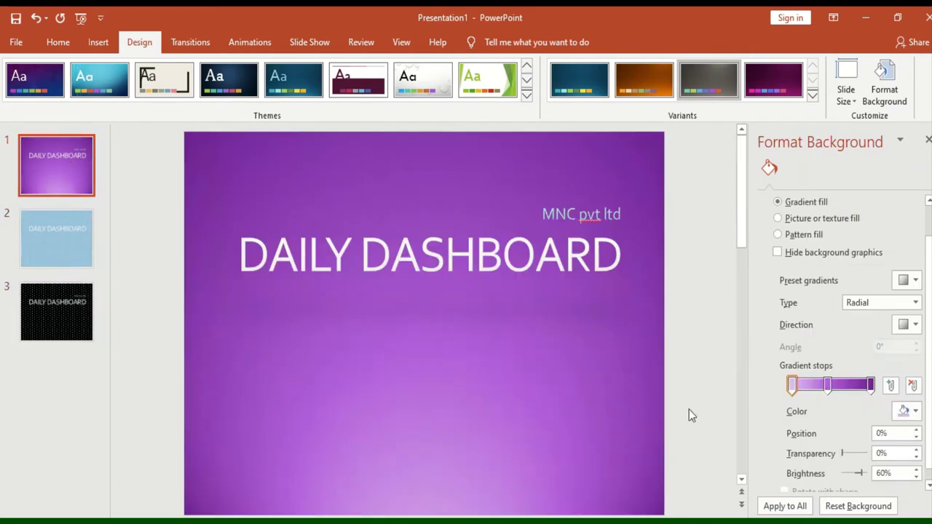
click(777, 507)
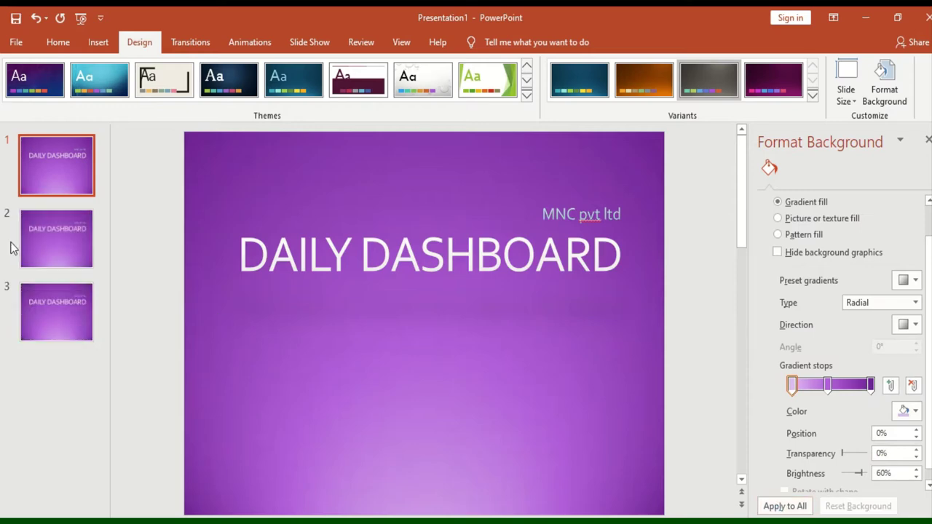
click(51, 251)
click(58, 324)
click(59, 226)
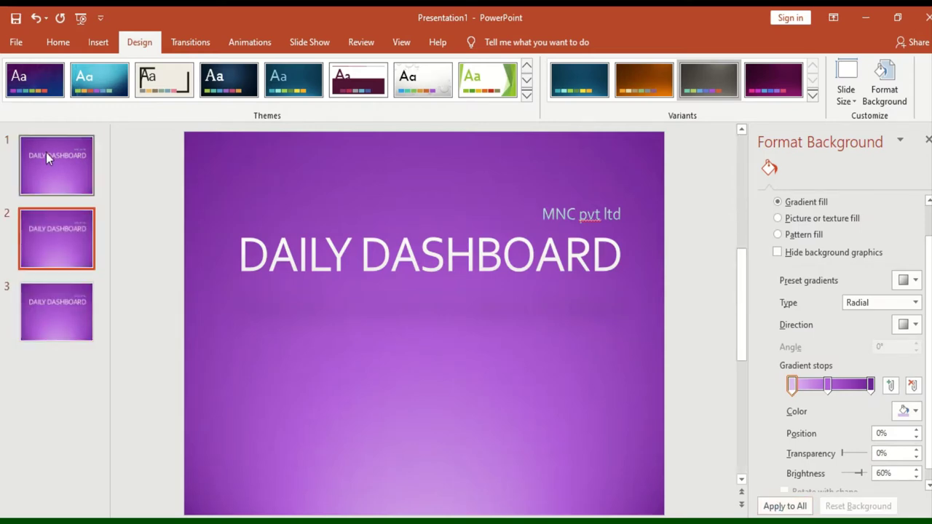
click(45, 152)
click(30, 246)
- Replace it with a green preset linear gradient and apply that to all three slides
click(38, 174)
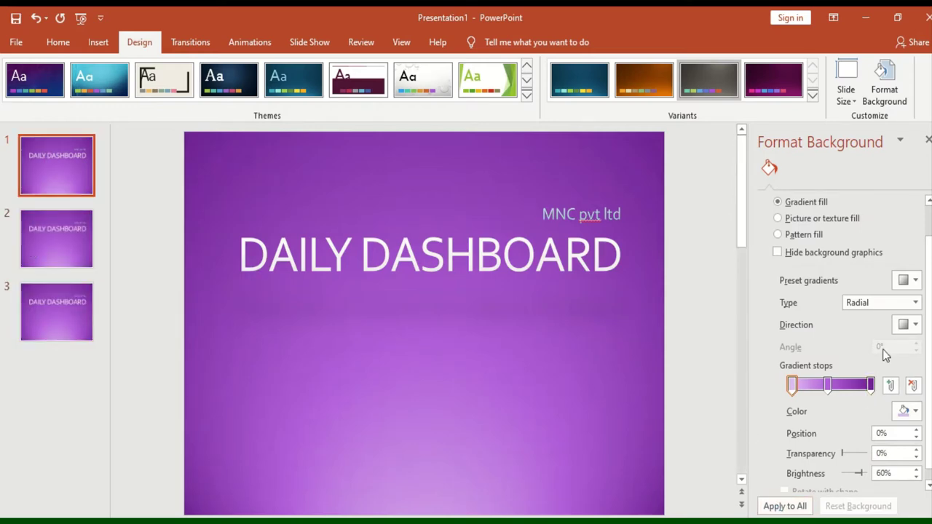
click(907, 281)
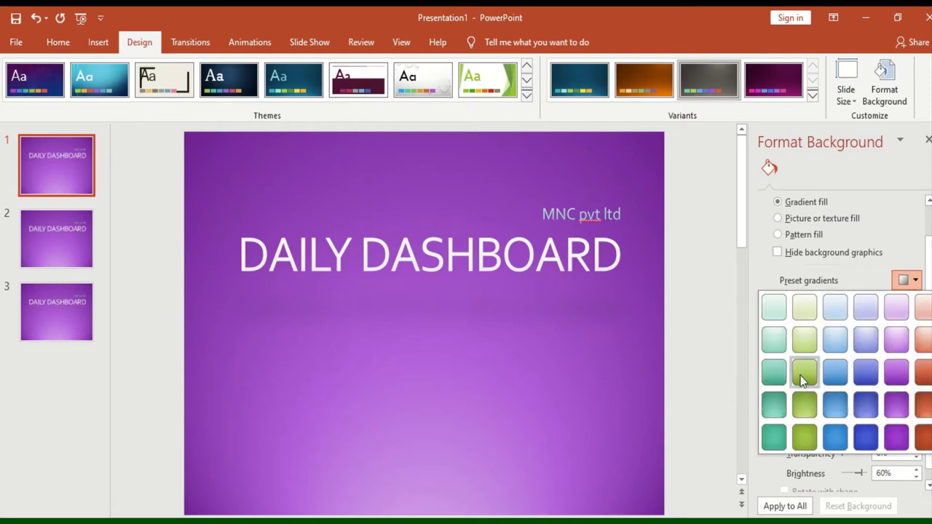
click(804, 374)
click(75, 258)
click(75, 304)
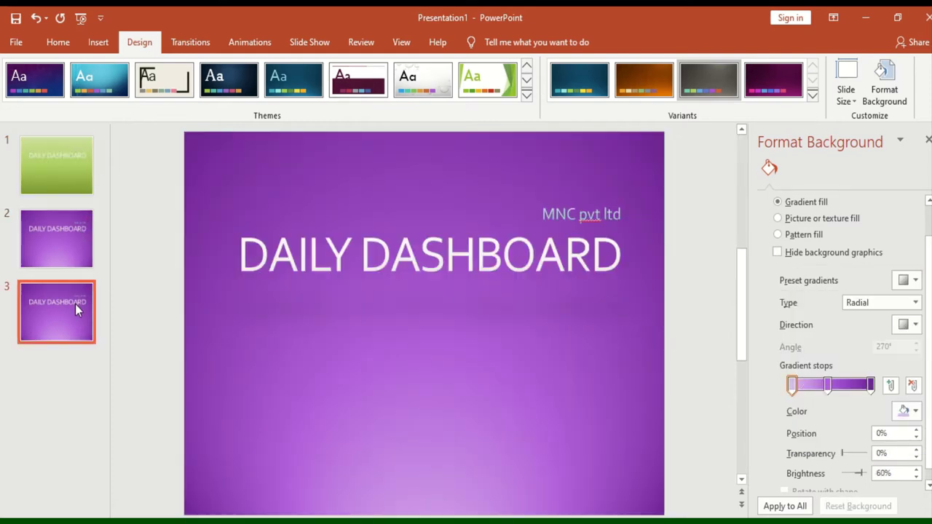
click(71, 172)
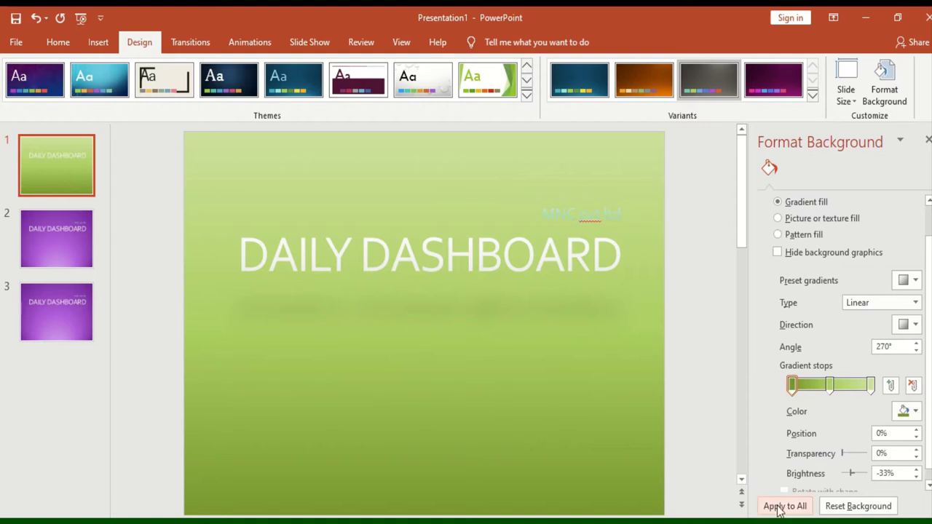
click(783, 506)
click(74, 232)
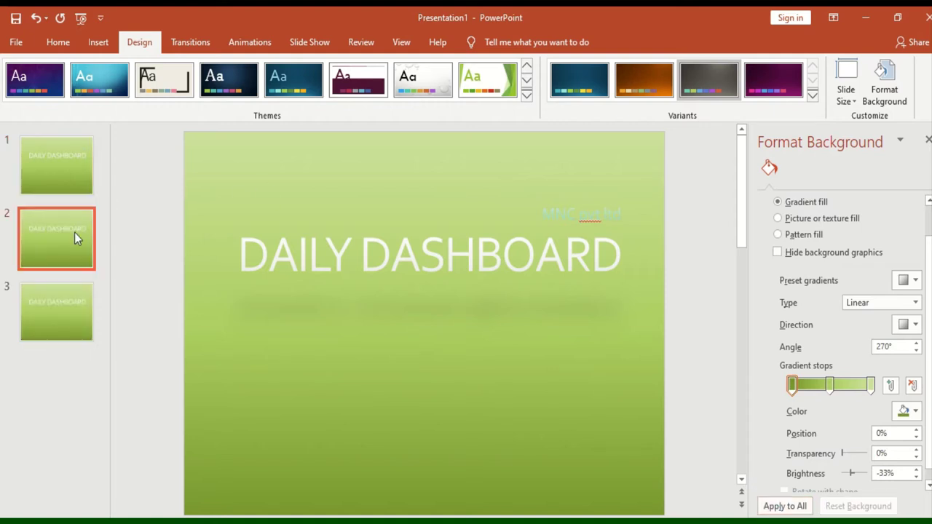
- Apply the dark blue theme to all slides and switch it to the orange variant
click(287, 82)
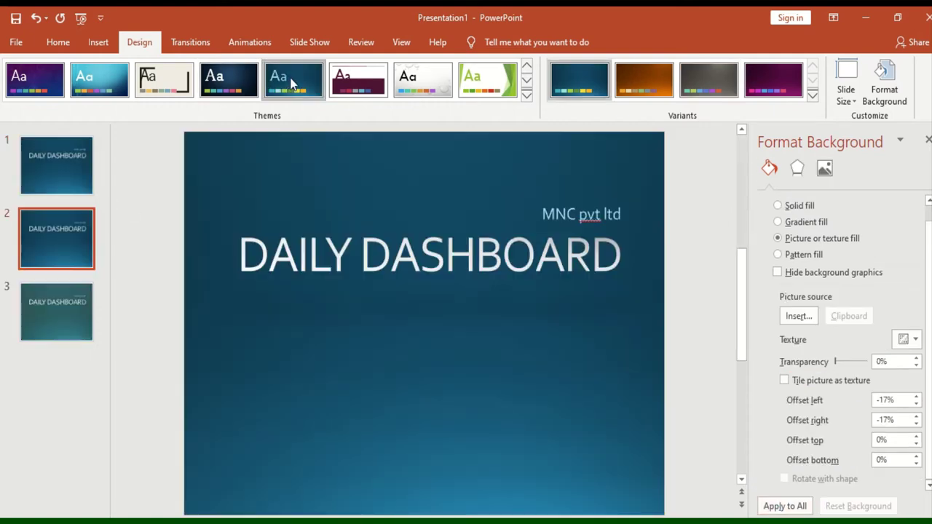
click(85, 288)
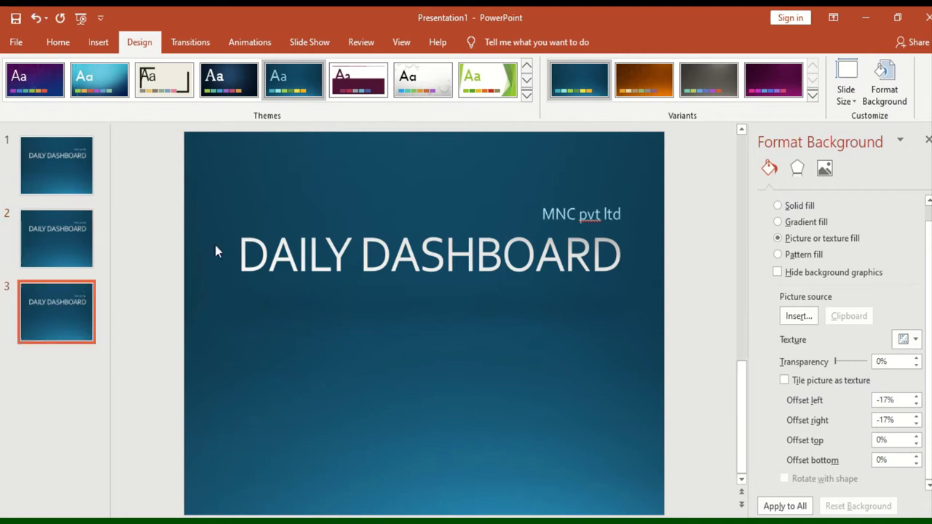
click(643, 81)
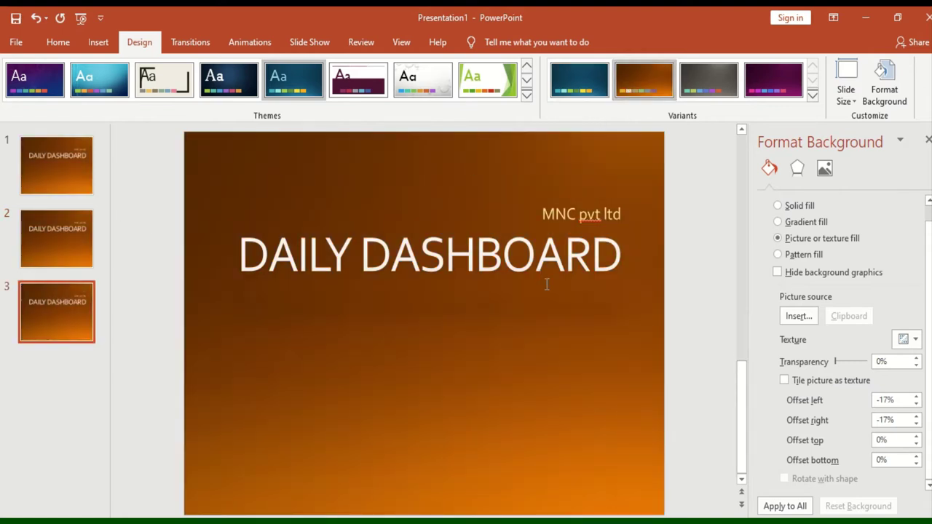
click(75, 166)
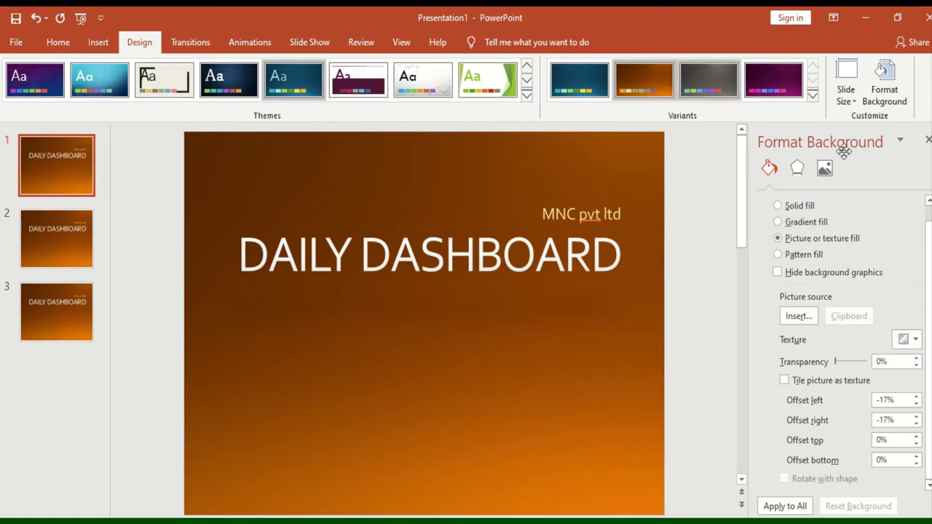
- Give all slides a solid black background style and close the Format Background pane
click(711, 243)
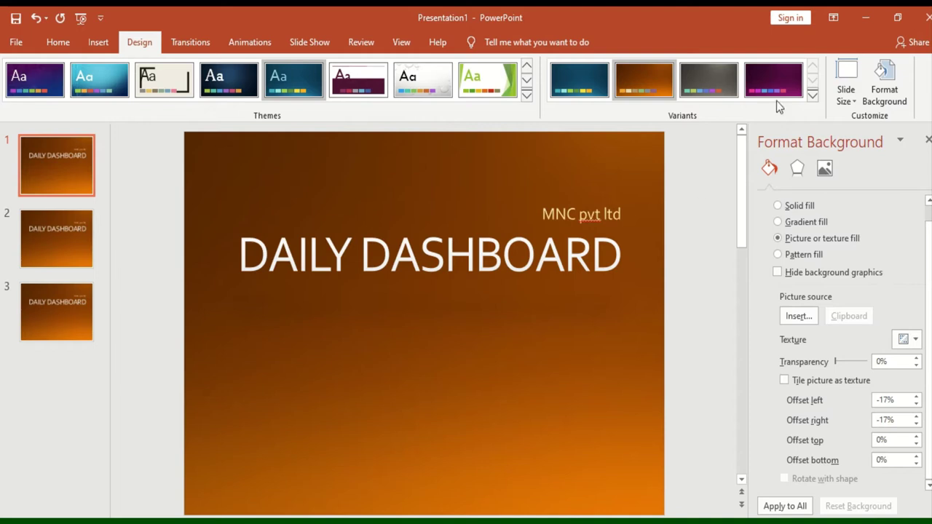
click(812, 95)
mouse_move(656, 165)
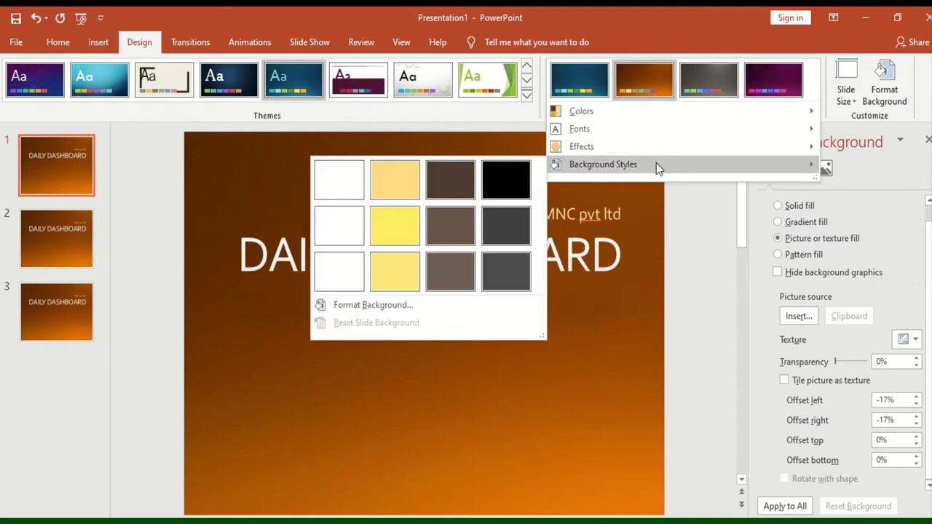
click(503, 179)
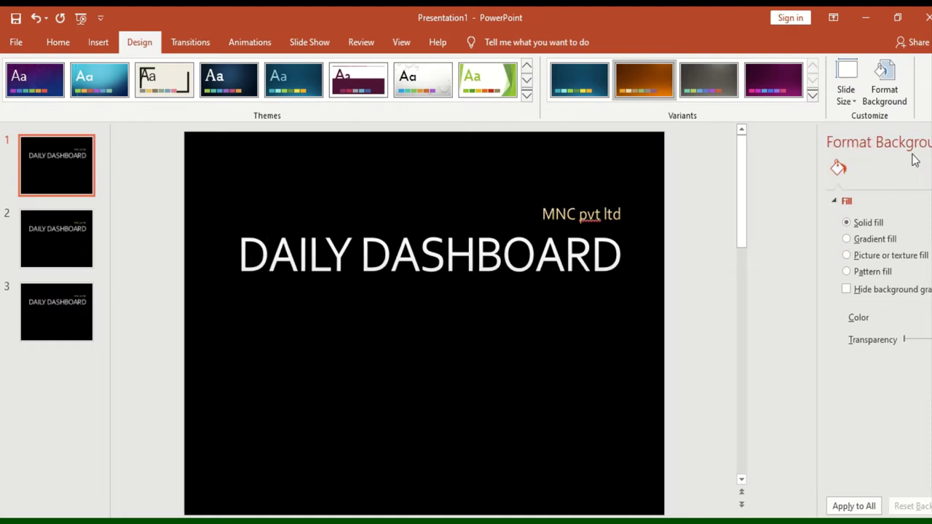
click(927, 142)
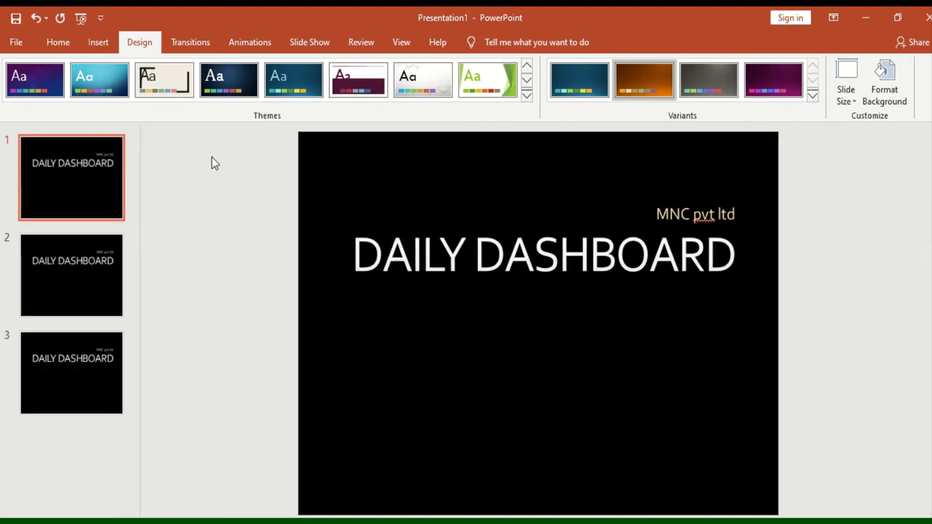
- Set every slide to the Banner preset in landscape, scaling the content to fit
click(845, 98)
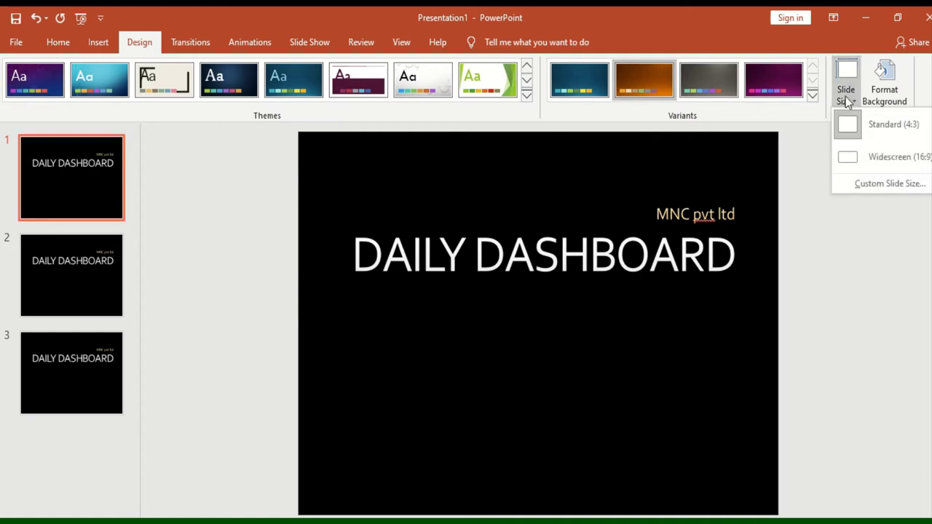
click(894, 183)
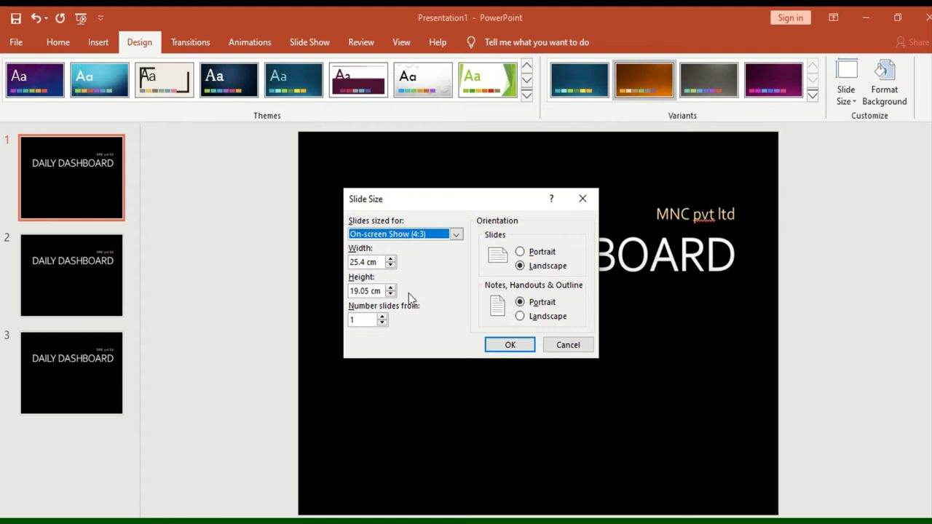
click(409, 237)
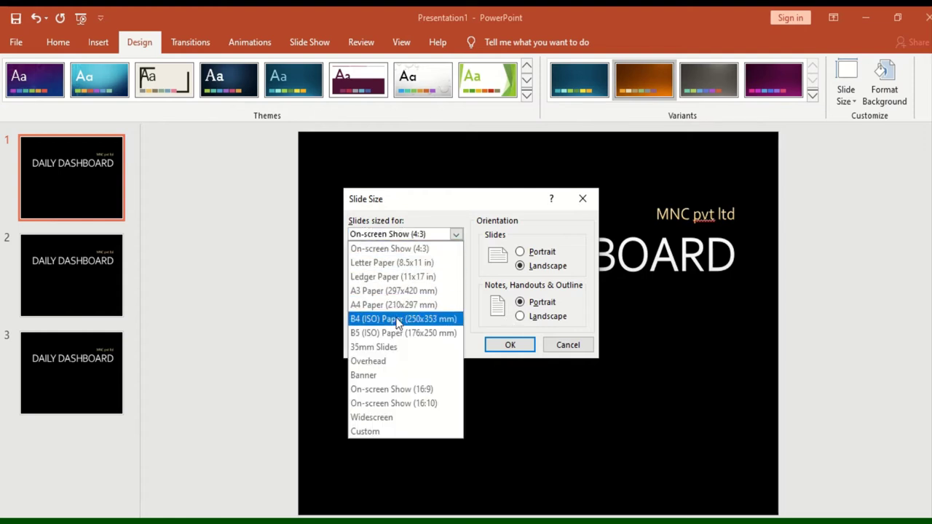
click(385, 376)
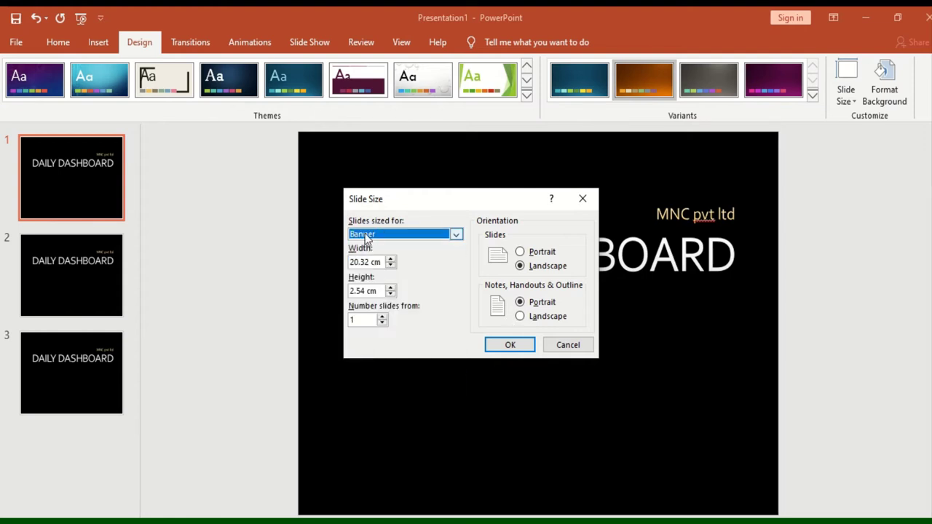
click(521, 253)
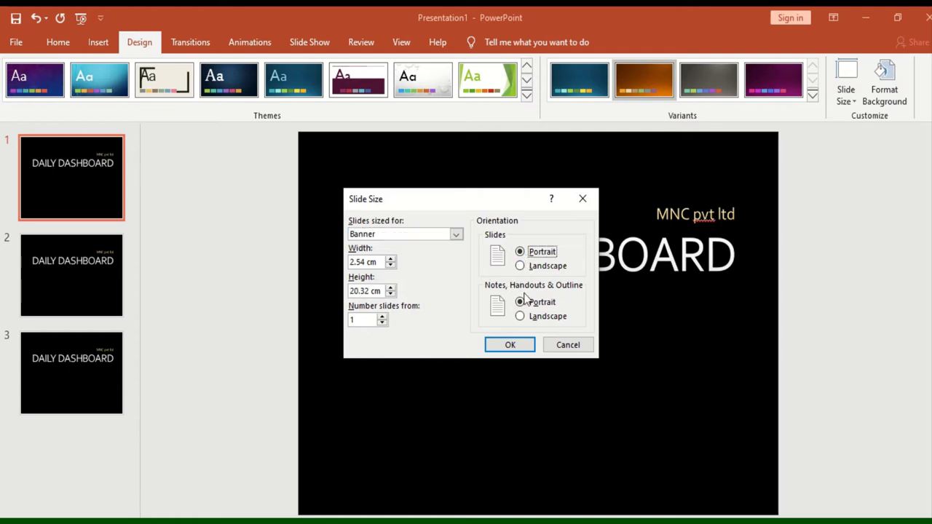
click(520, 267)
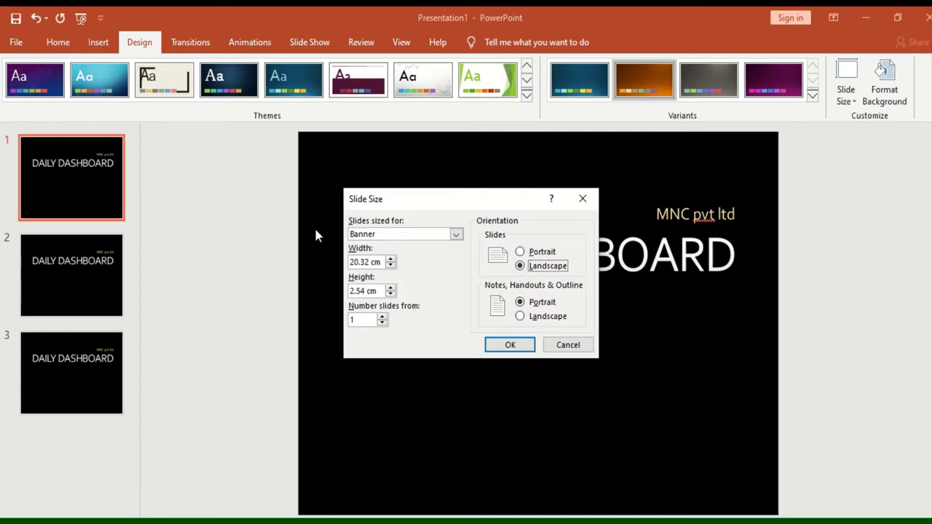
click(510, 346)
click(553, 380)
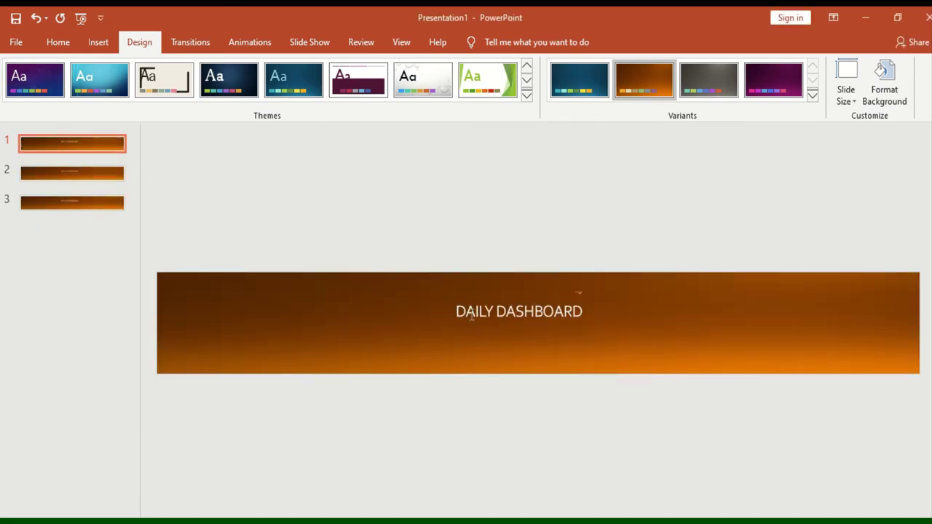
click(471, 313)
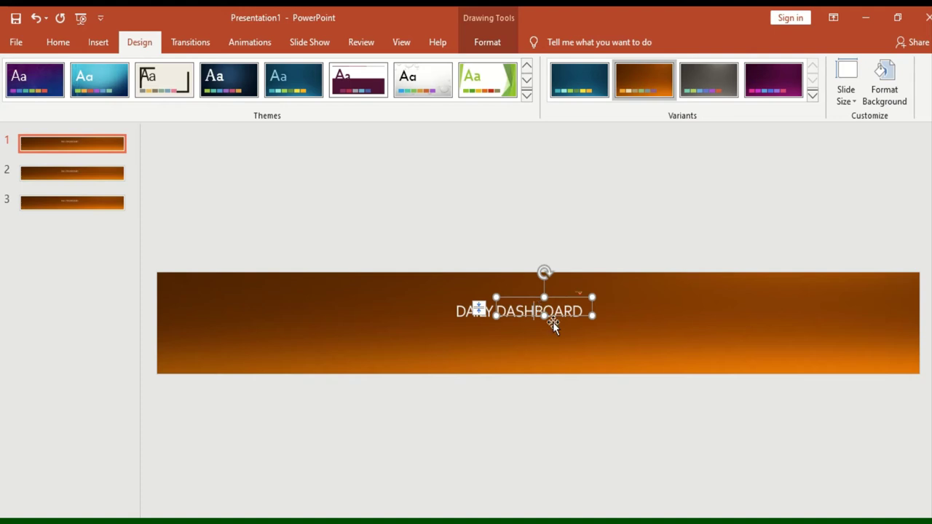
- Retype the slide 1 title as 'IN POWER POINT YOU CAN - CREATE BANNERS' and enlarge its box
key(ctrl+a)
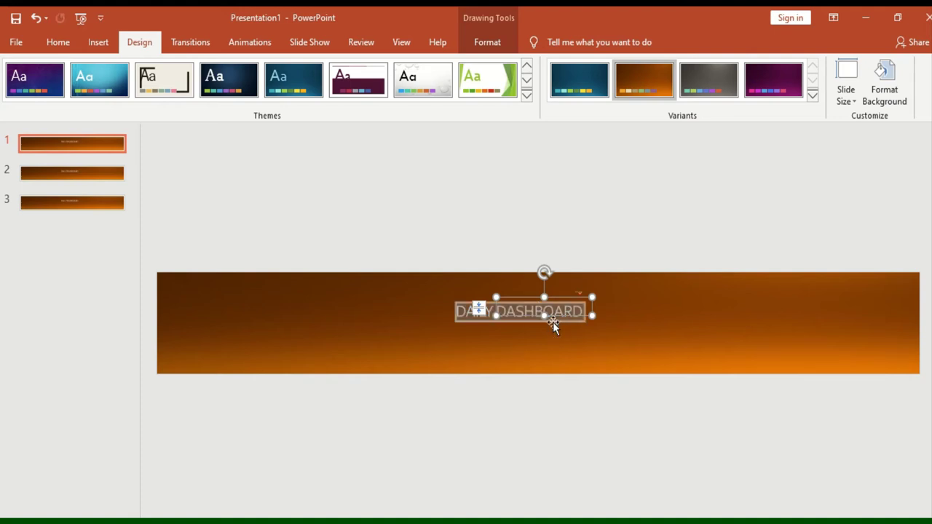
text(BANNER)
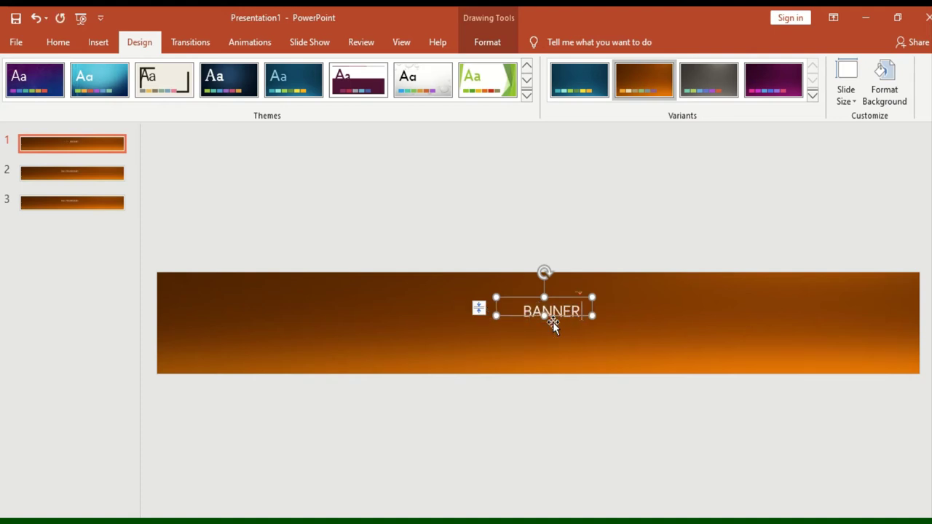
text( FOR YOU)
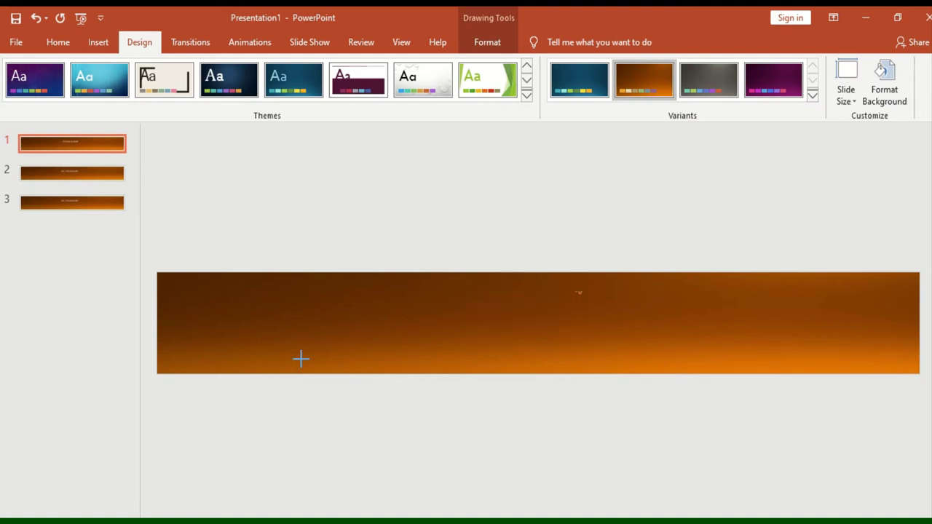
drag(495, 315, 235, 357)
key(Escape)
click(495, 318)
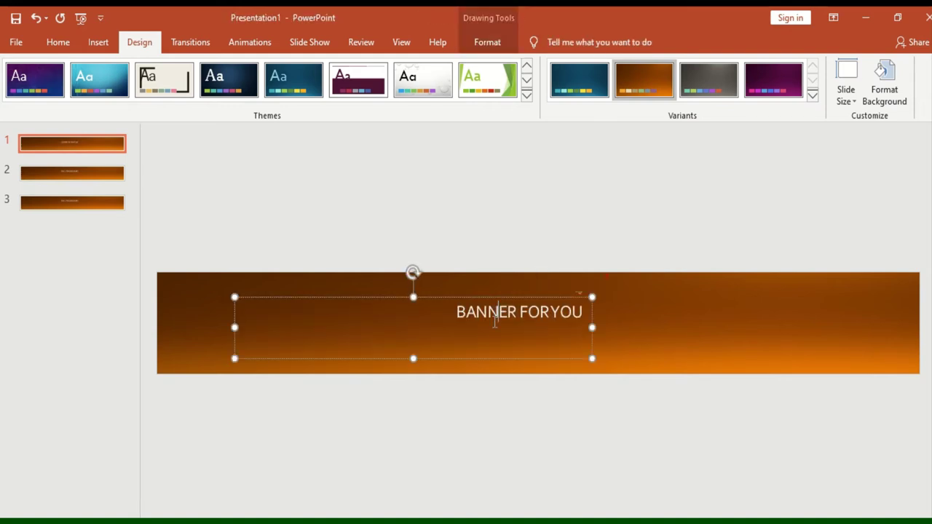
key(ctrl+a)
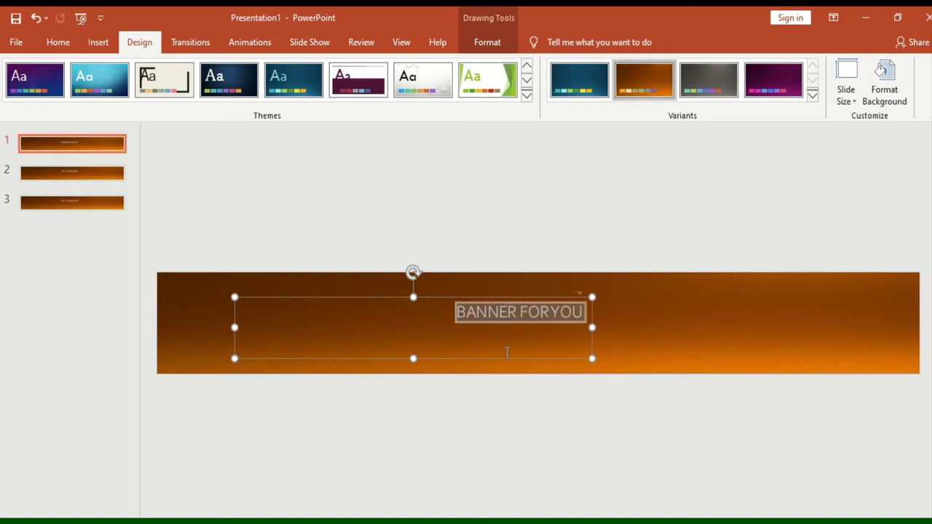
text(IN)
text( POWER P)
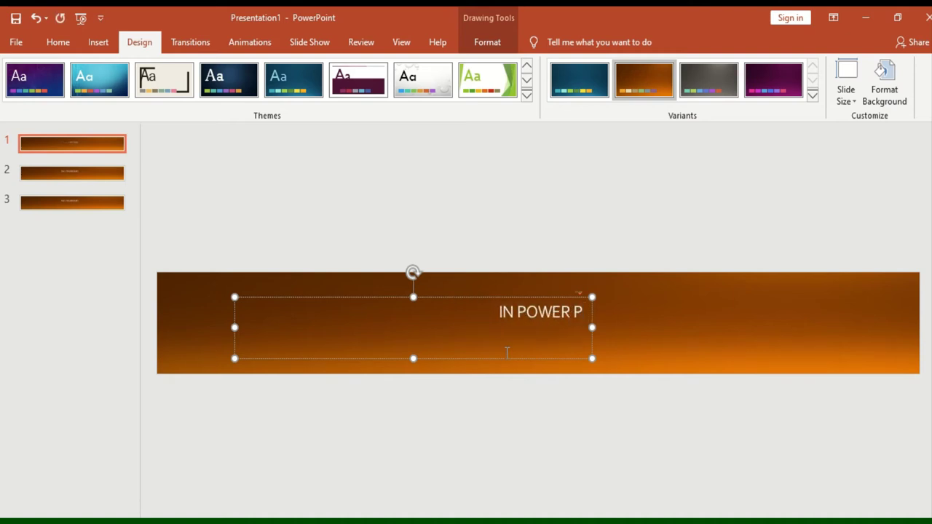
text(OINTYOU CAN)
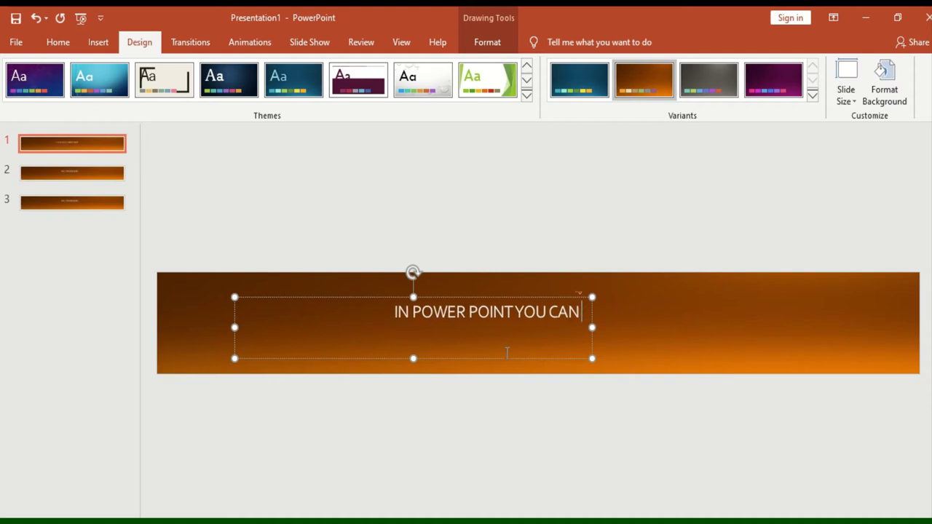
text( -)
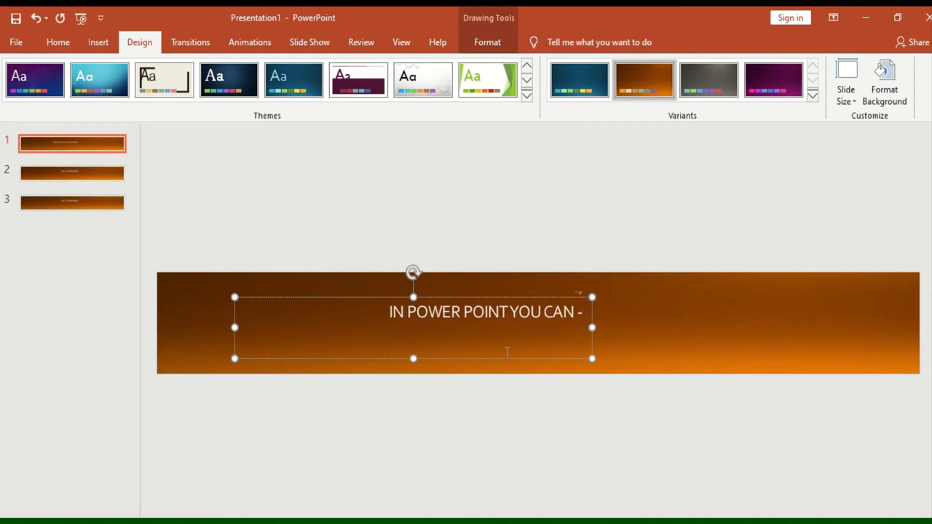
text( CREATE P)
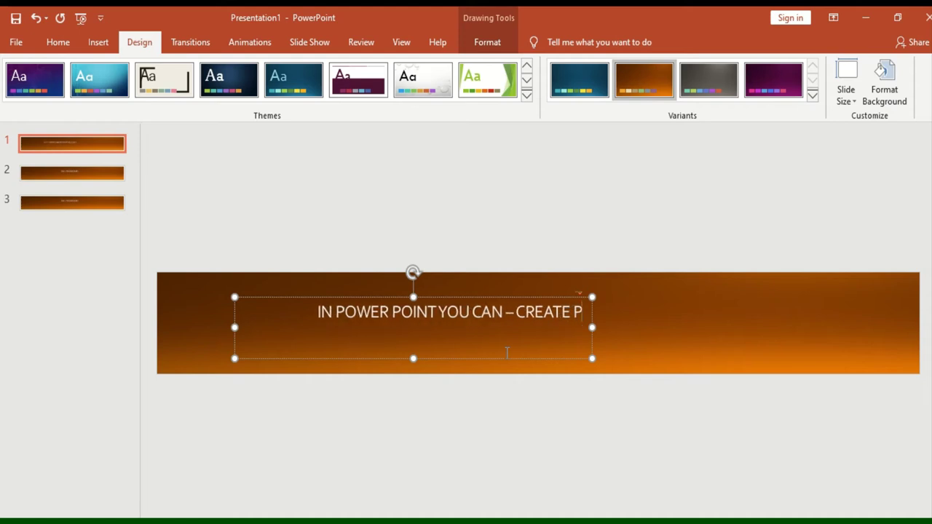
text(OWER)
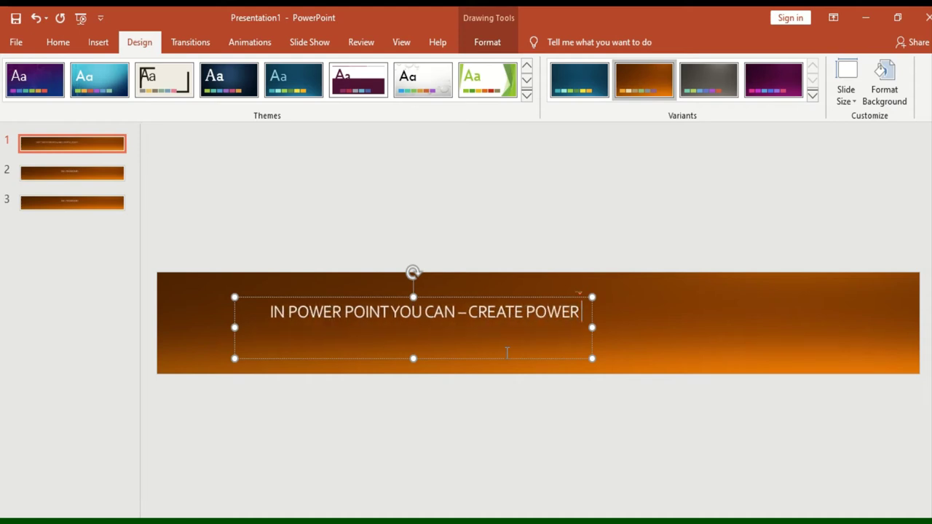
key(BackSpace)
key(BackSpace)
key(BackSpace)
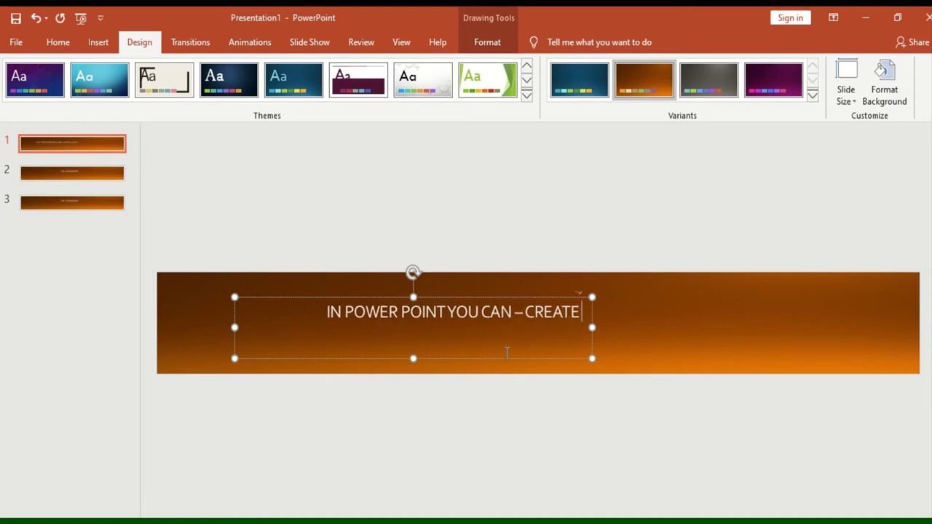
text( BANNER)
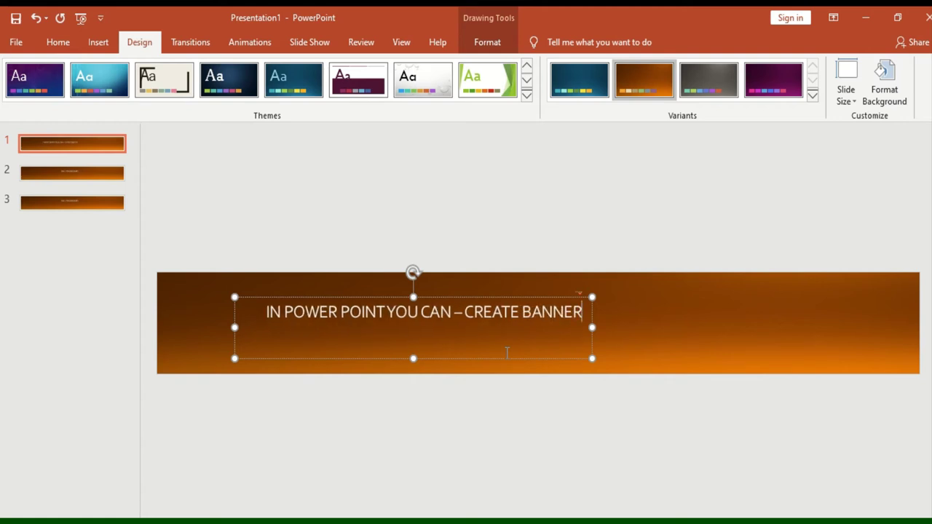
text(S)
- Bold the title, apply the magenta design variant, and widen the title box to the right
key(ctrl+a)
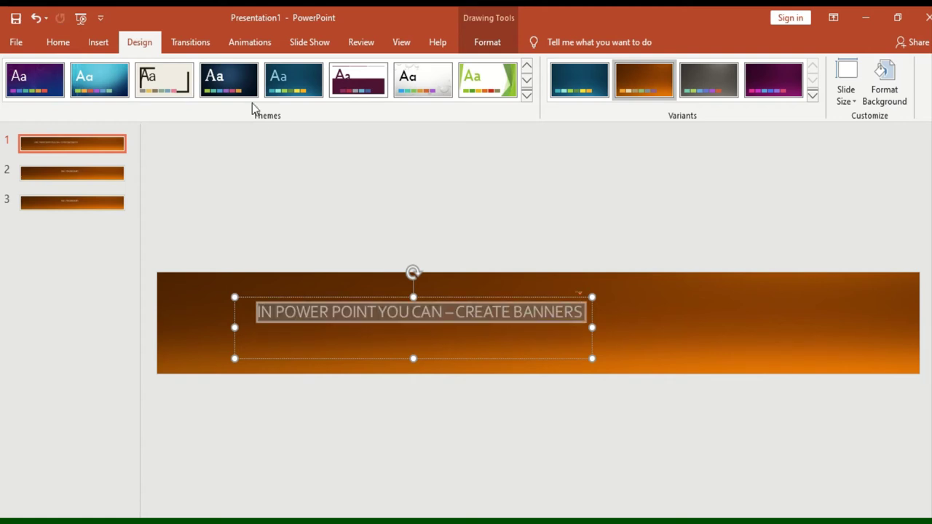
key(ctrl+b)
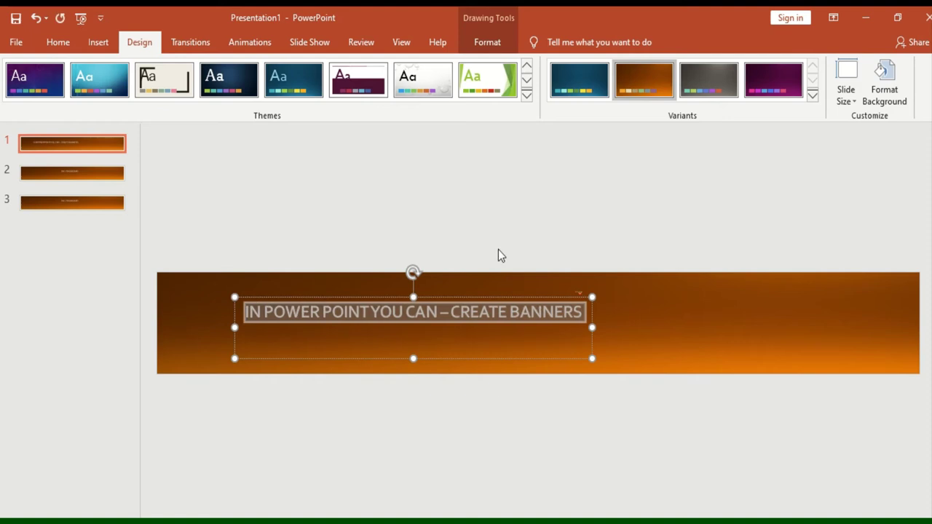
click(499, 249)
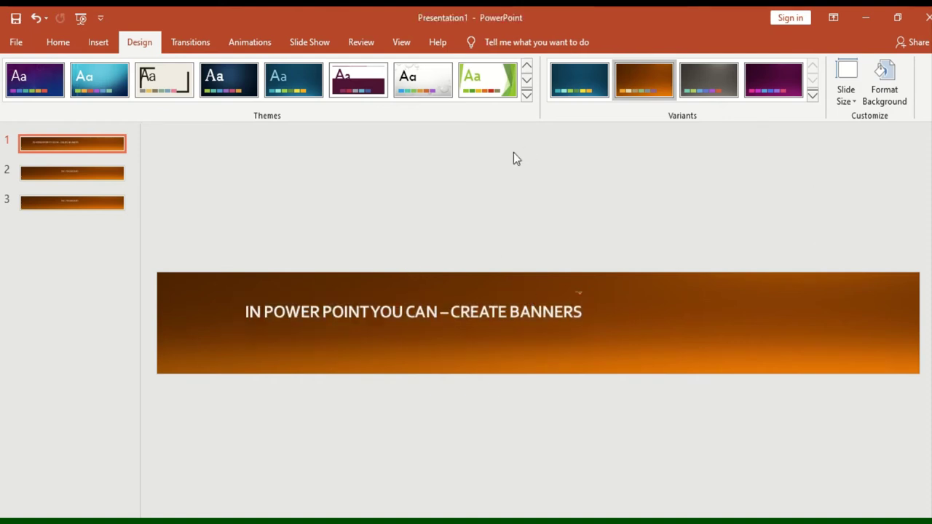
click(786, 83)
click(547, 327)
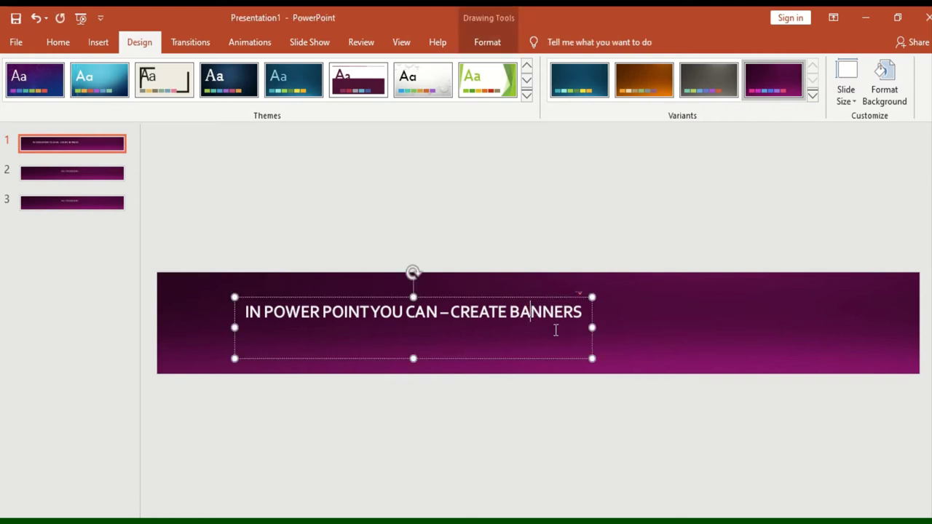
drag(591, 328, 835, 326)
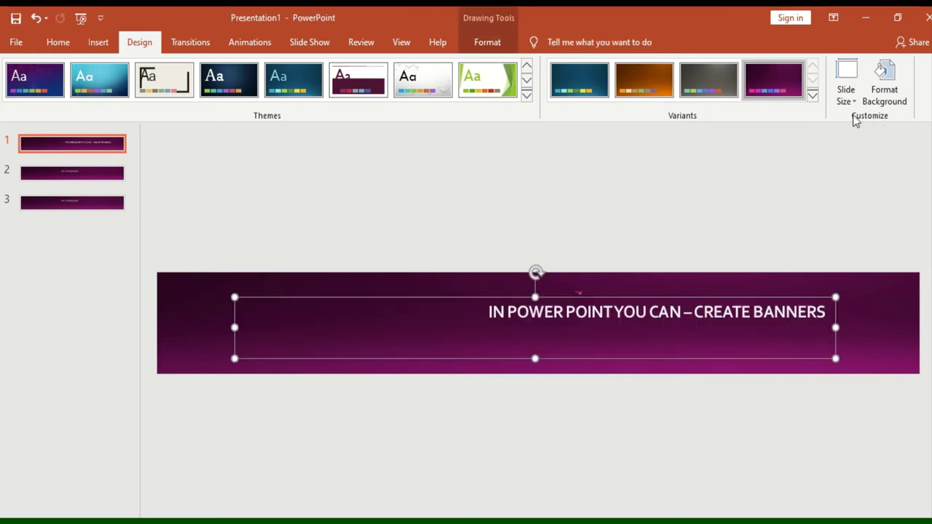
click(846, 93)
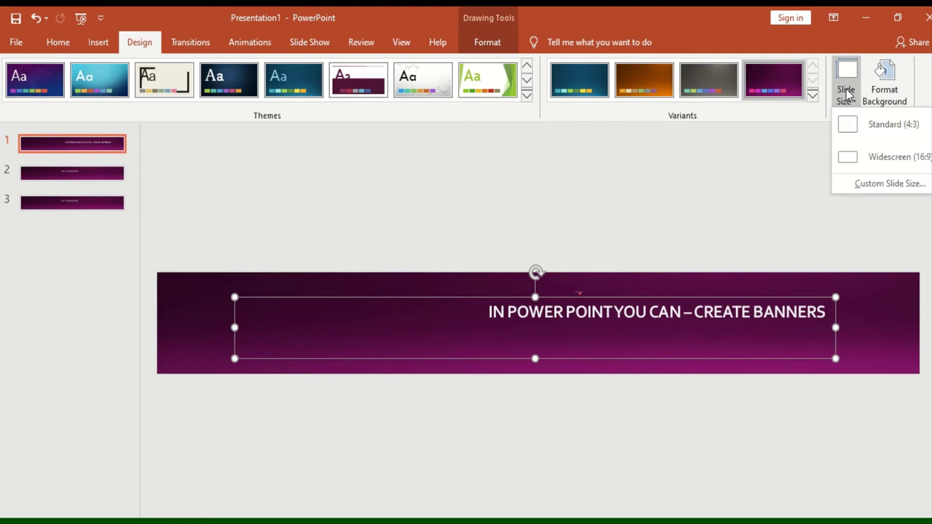
click(875, 182)
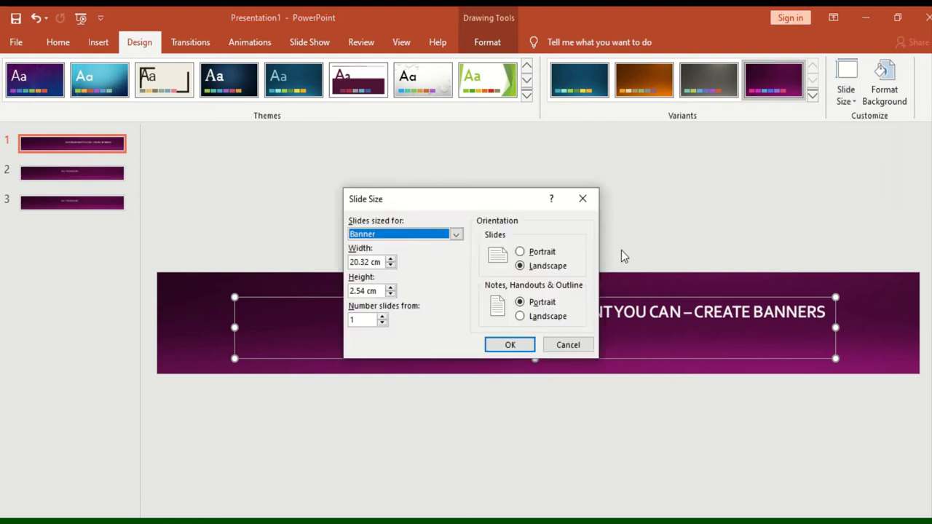
click(401, 235)
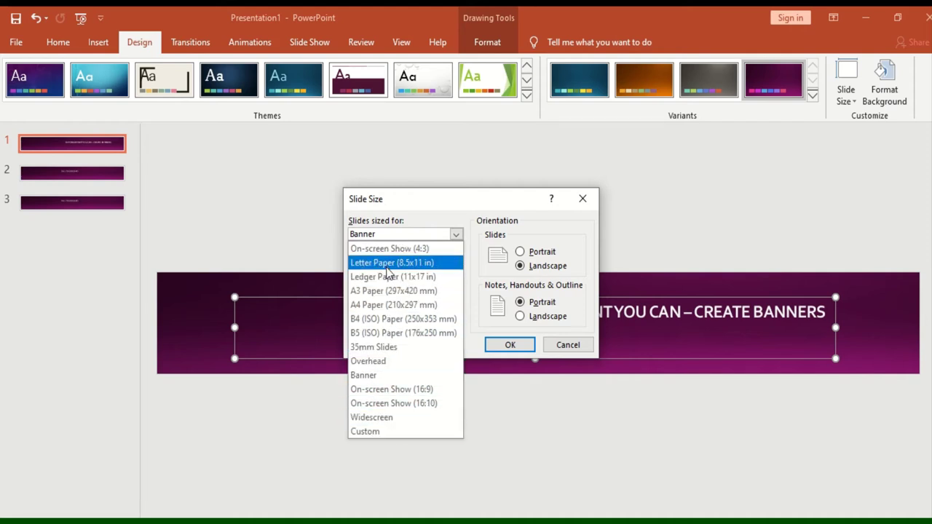
click(529, 249)
click(565, 345)
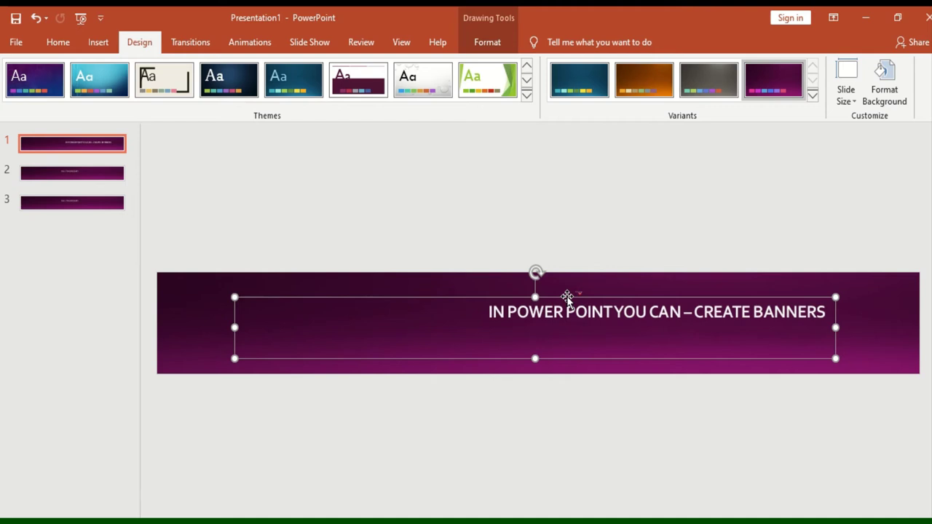
- Give slide 1's background a grey sketch artistic effect
click(884, 94)
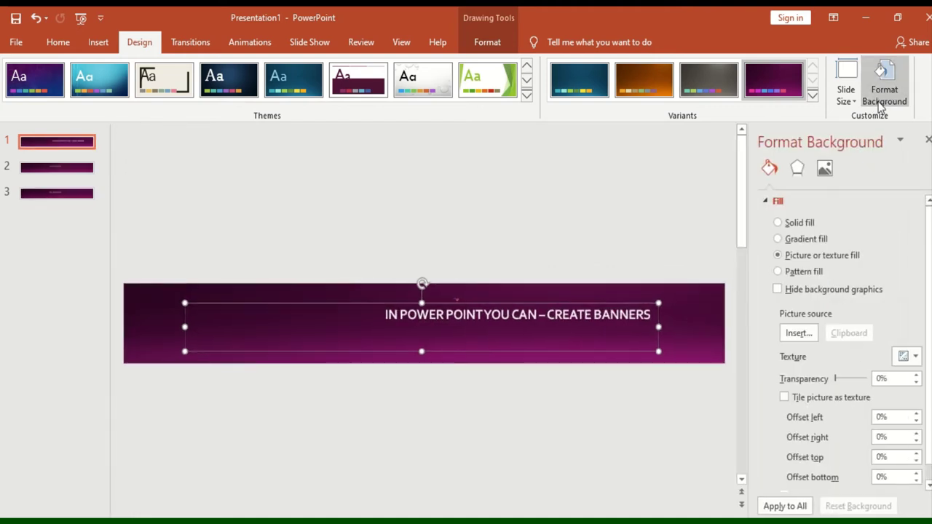
click(798, 172)
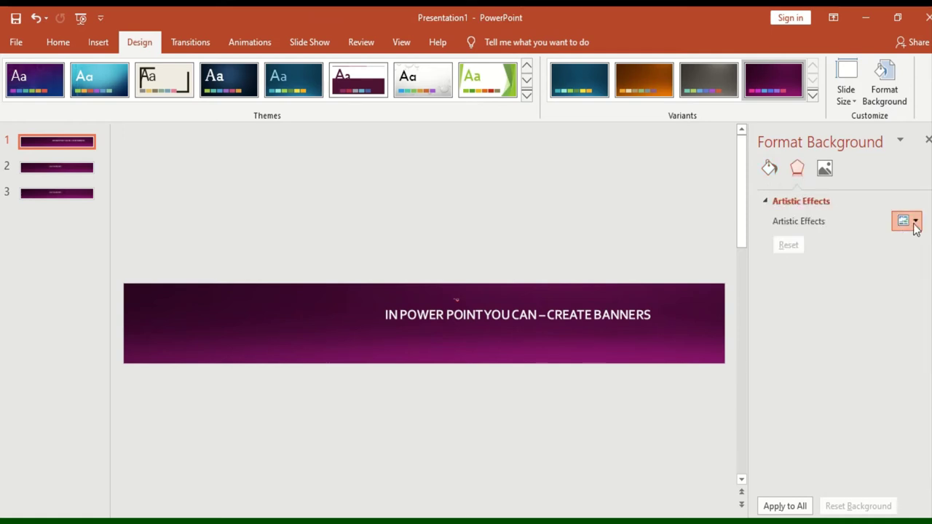
click(907, 221)
click(866, 248)
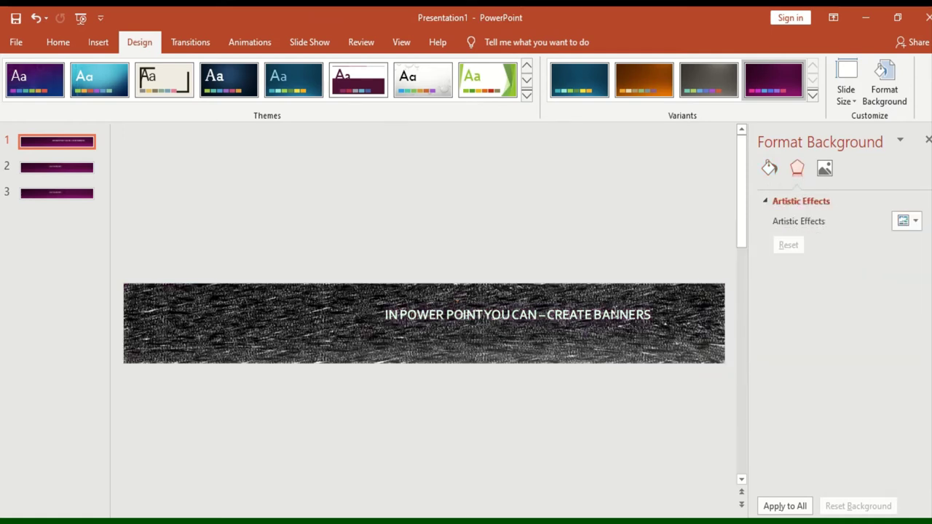
- Give slide 2's DAILY DASHBOARD background a soft glow artistic effect
click(69, 169)
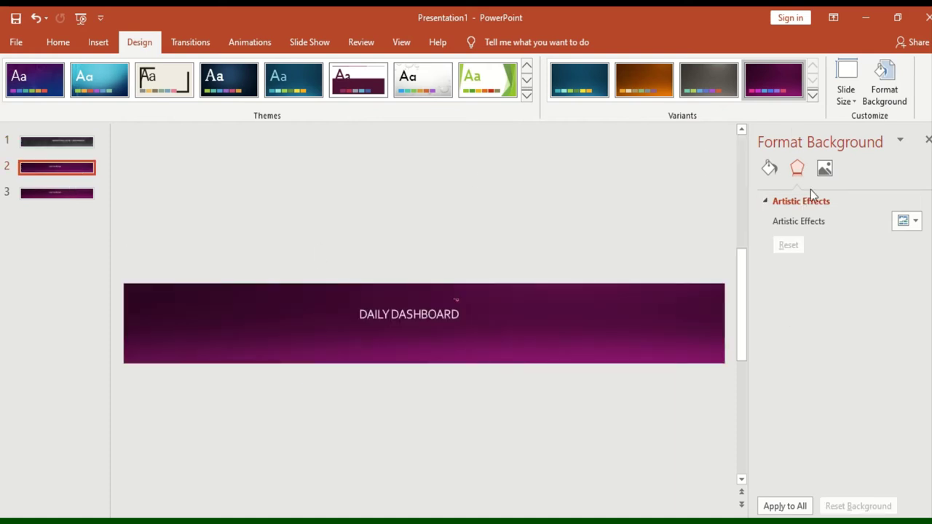
click(904, 221)
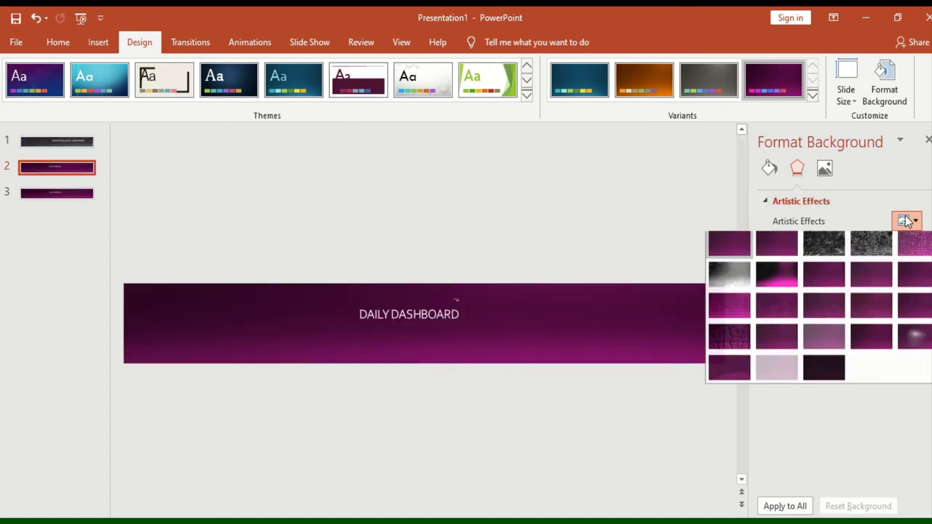
click(916, 336)
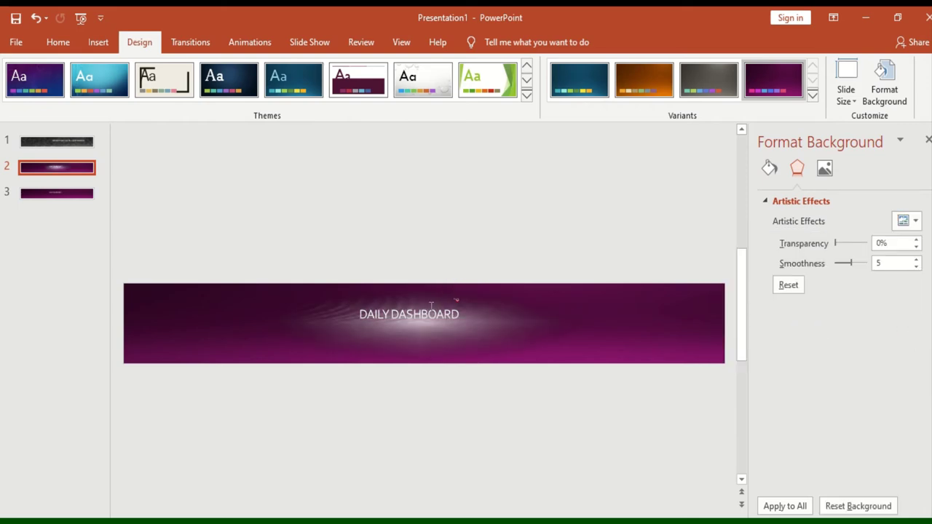
click(446, 331)
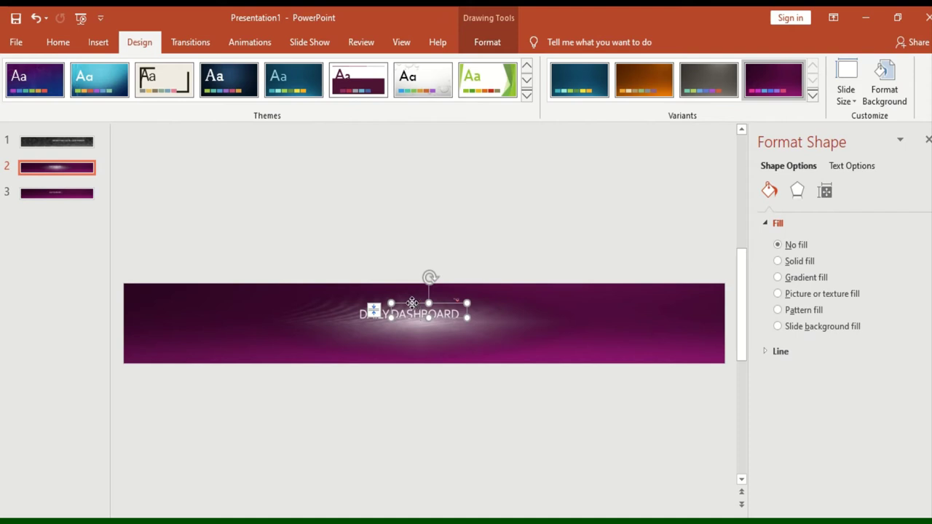
- Move the DAILY DASHBOARD box right and lower, expanding its Size, Position and Text Box settings
drag(427, 300, 578, 320)
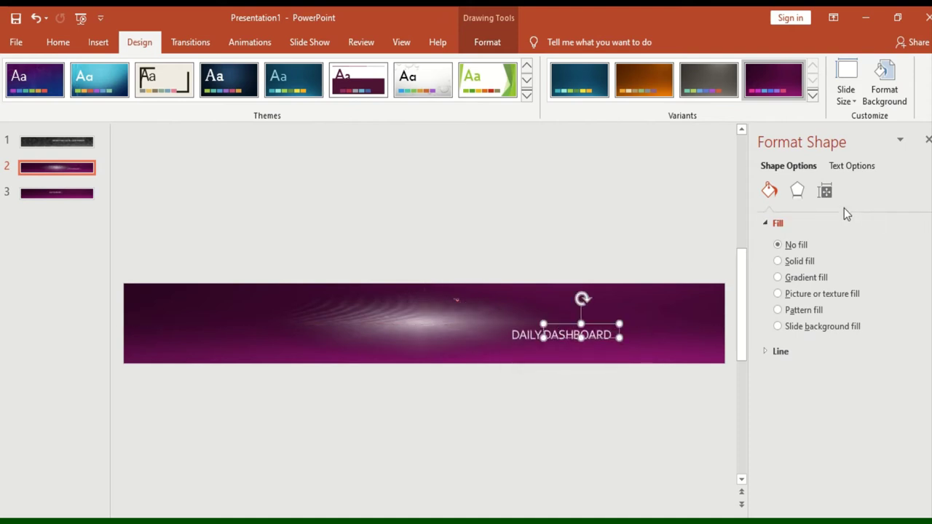
click(832, 193)
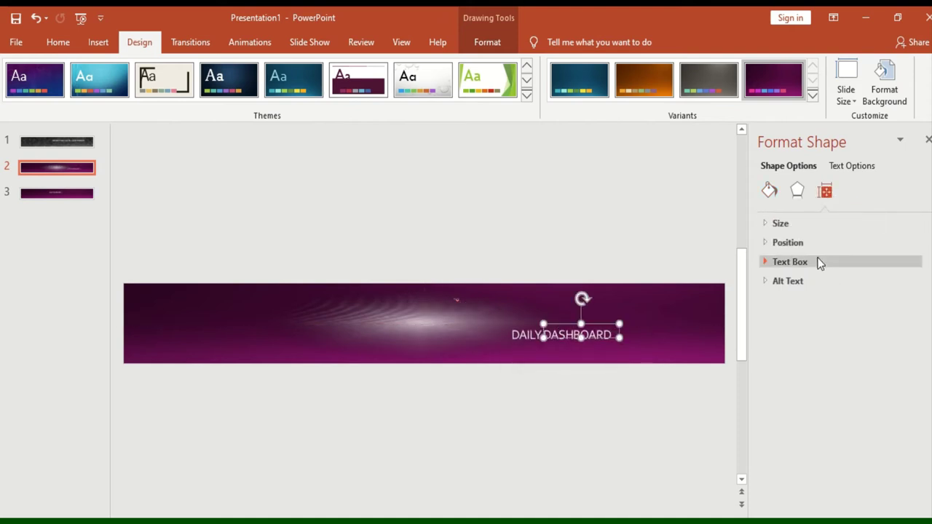
click(778, 223)
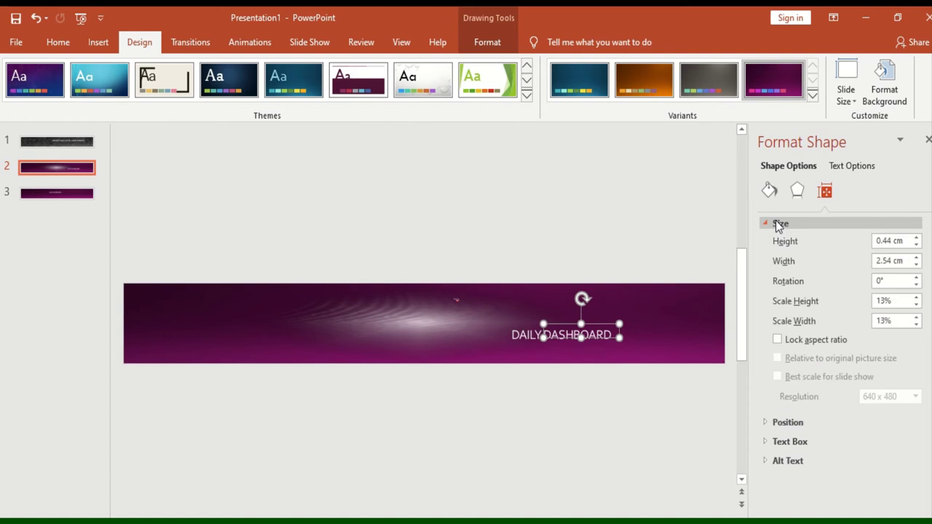
click(788, 426)
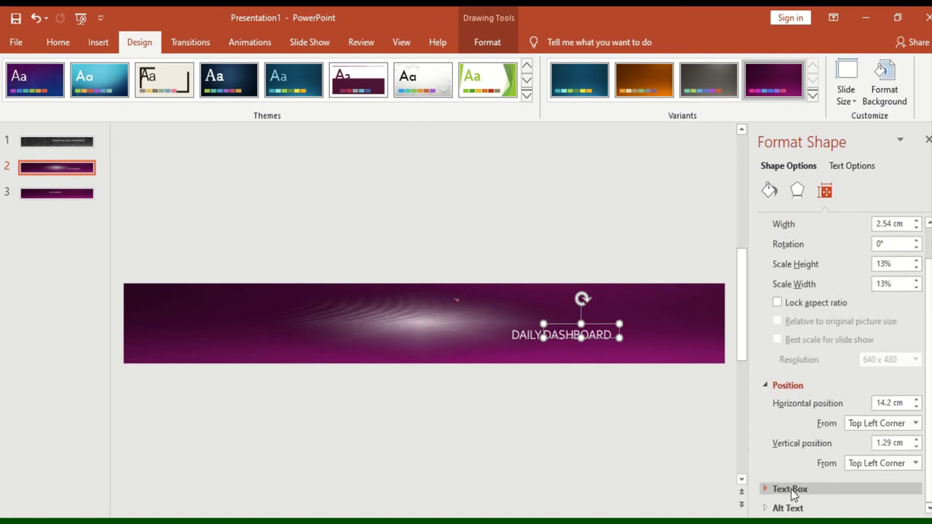
click(791, 490)
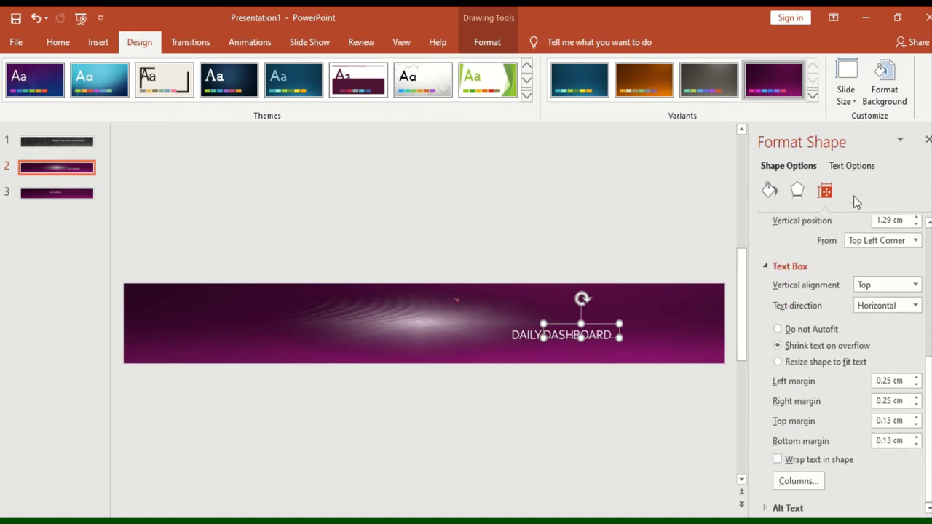
click(850, 167)
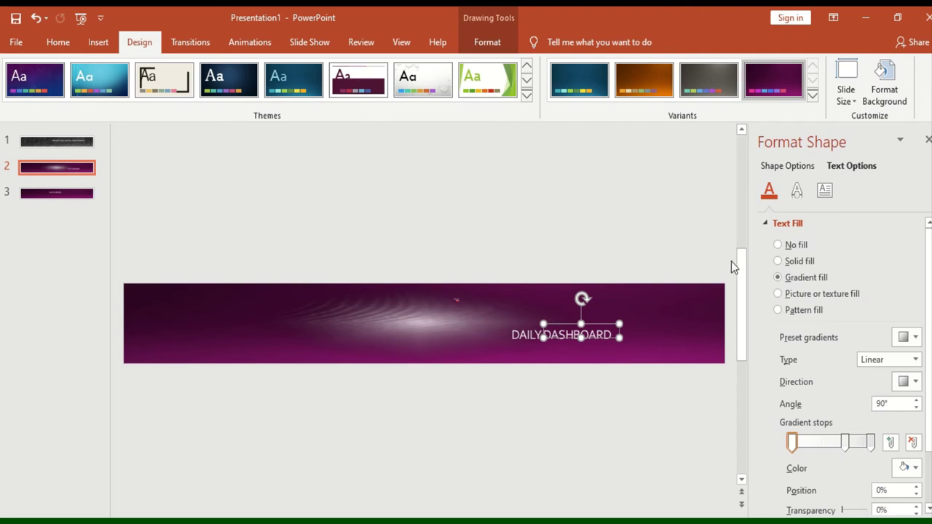
- Give the DAILY DASHBOARD text a solid yellow fill
click(787, 264)
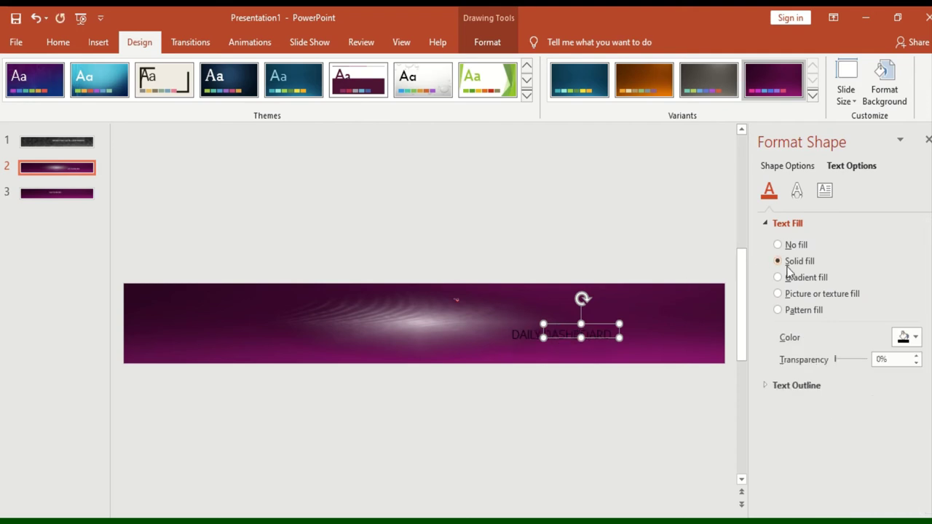
click(909, 338)
click(888, 414)
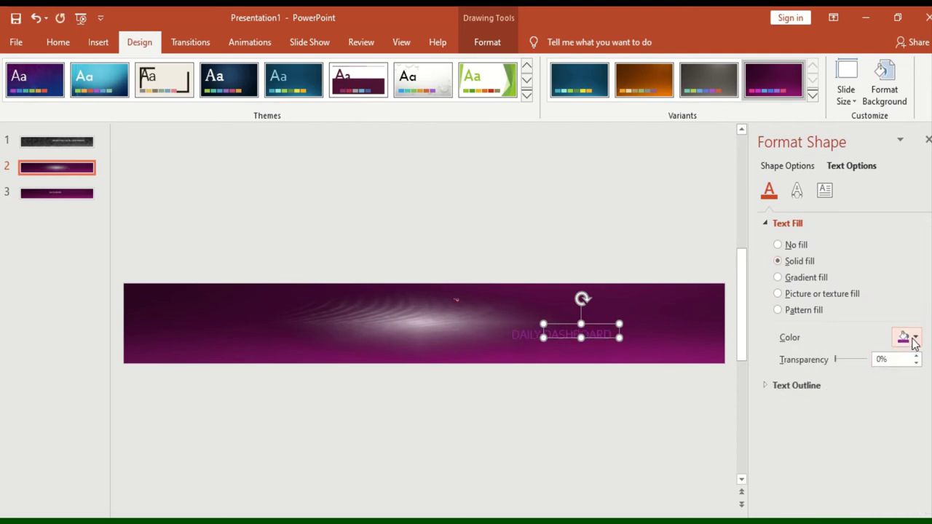
click(910, 338)
click(867, 455)
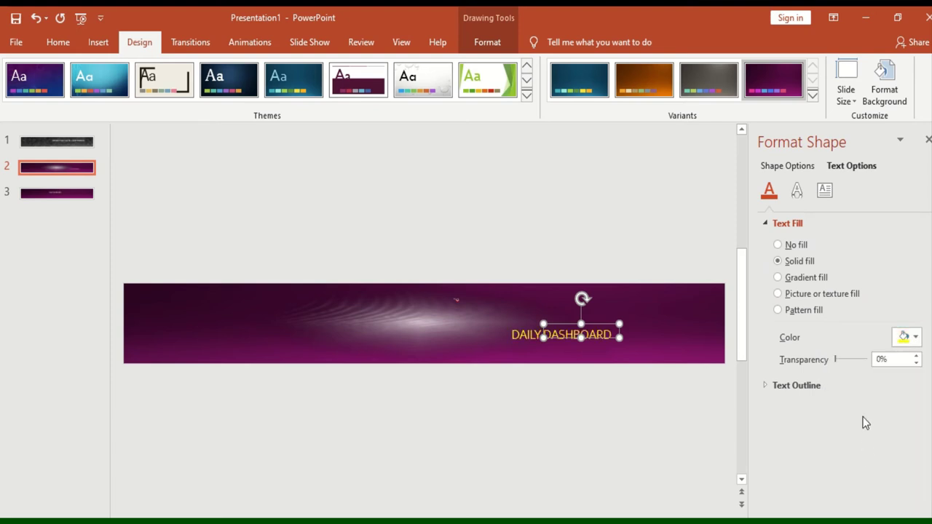
- Set the text shadow transparency to 100%
click(798, 192)
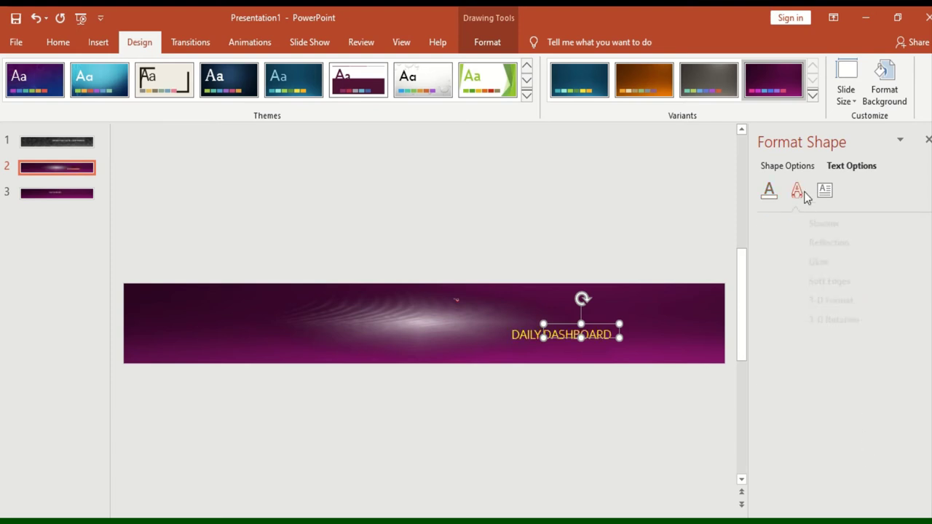
click(788, 224)
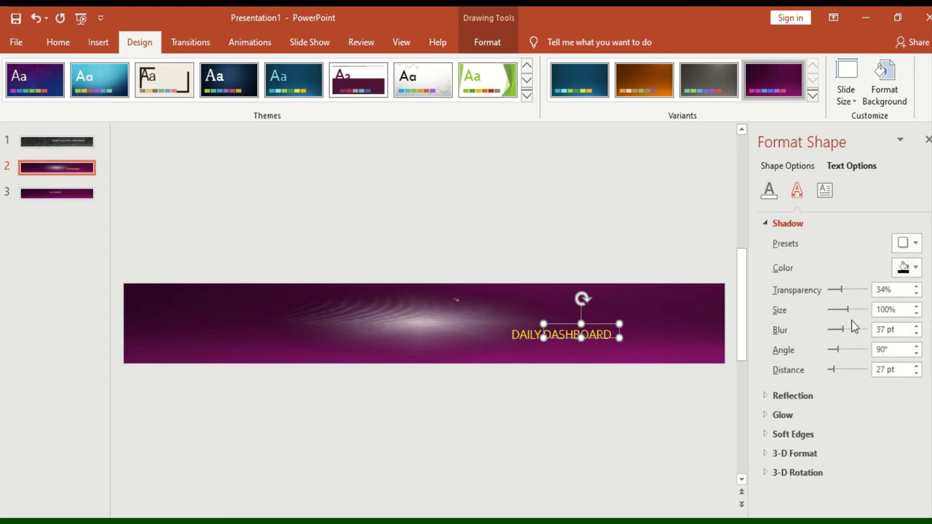
drag(840, 291, 869, 291)
click(806, 437)
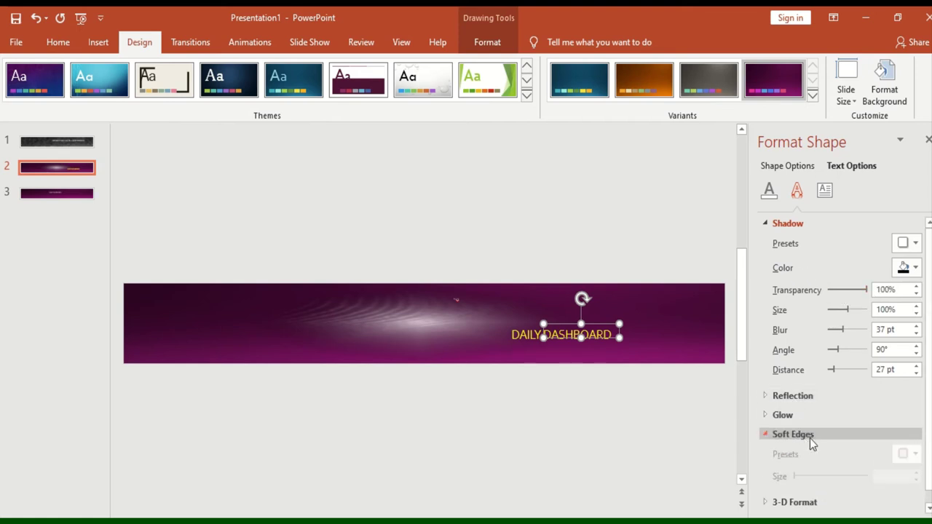
click(825, 197)
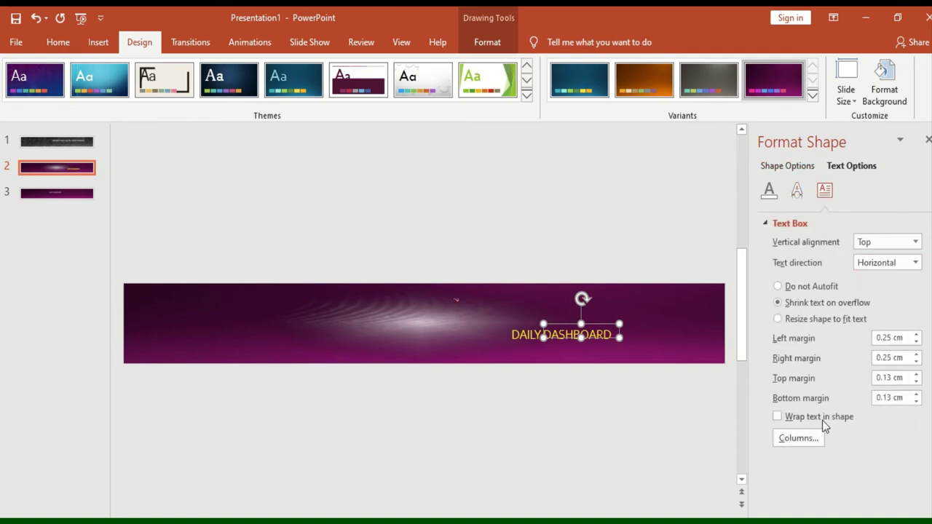
- Split the DAILY DASHBOARD text box into 2 columns
click(812, 438)
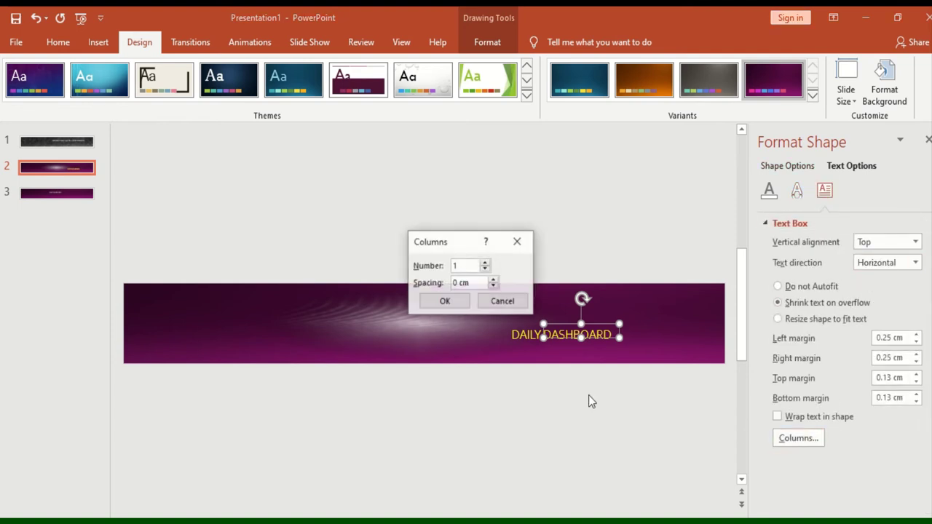
click(485, 264)
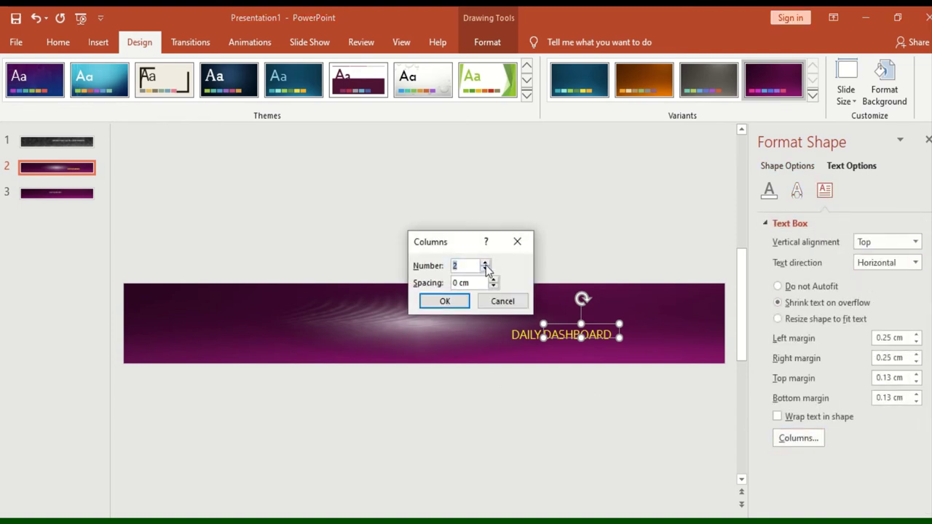
click(445, 301)
- Add 'asdf asdf asdf asdf' filler text, move the box higher, and return to slide 1
click(595, 333)
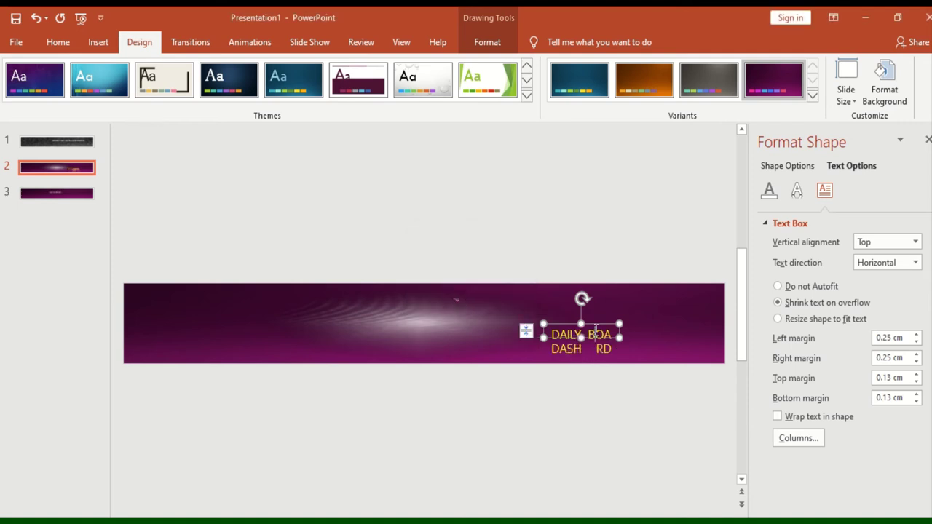
text(asdf asdf asdf asdf)
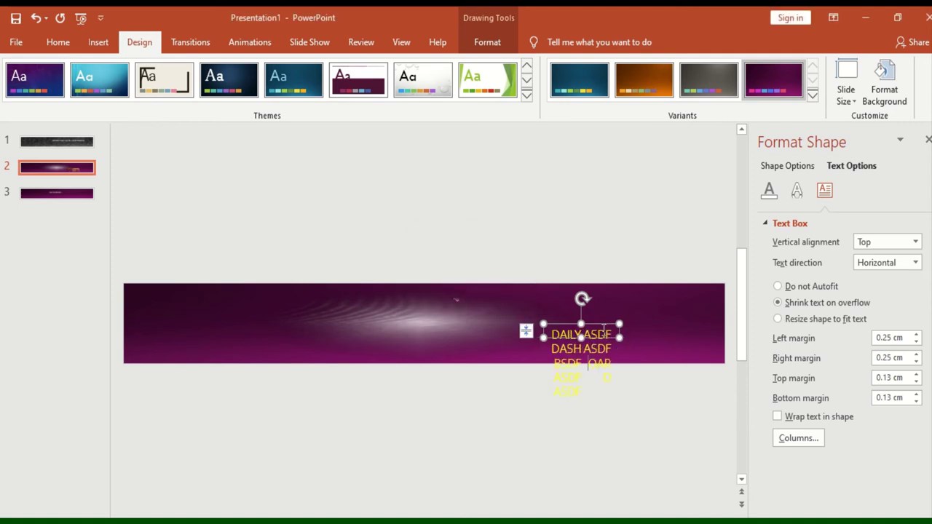
drag(599, 324, 599, 286)
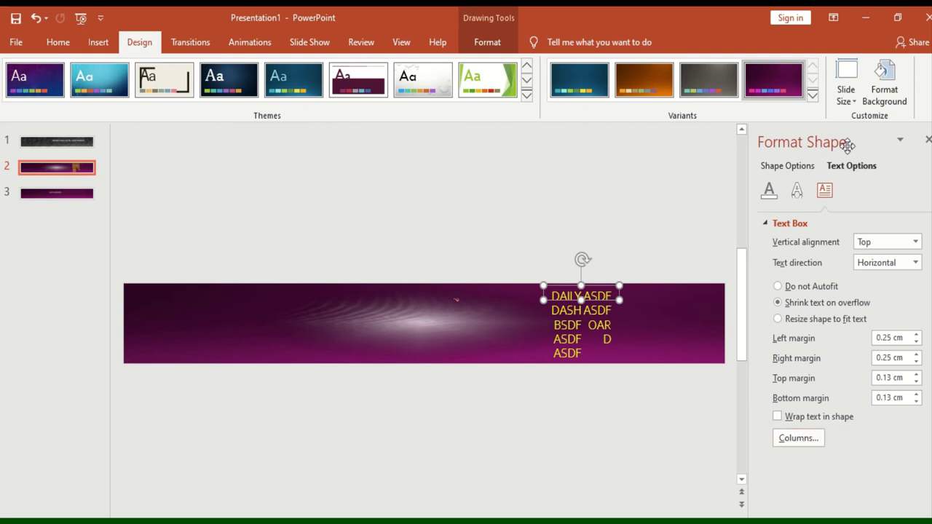
click(927, 141)
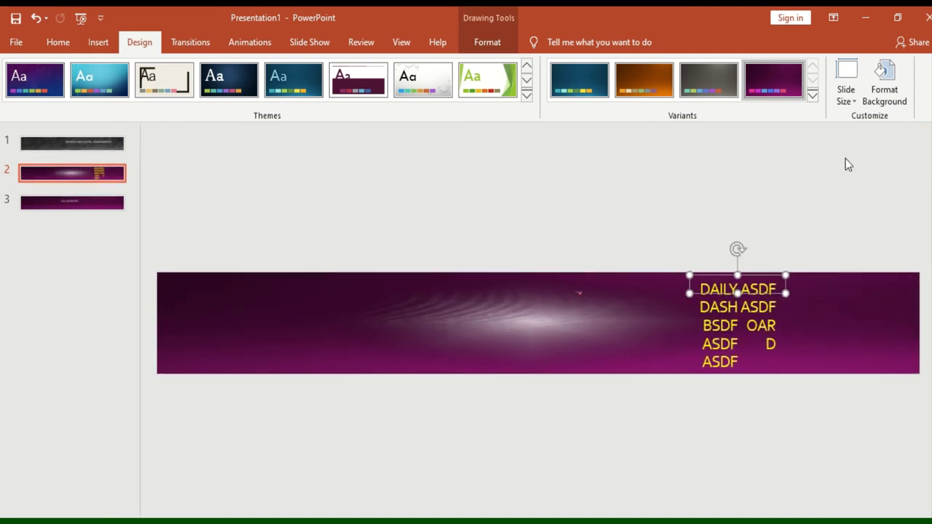
click(355, 204)
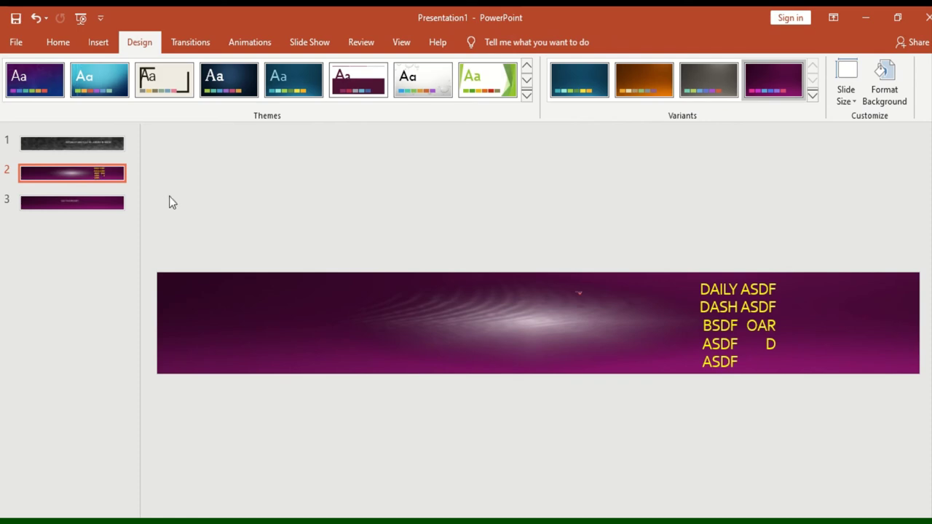
click(60, 146)
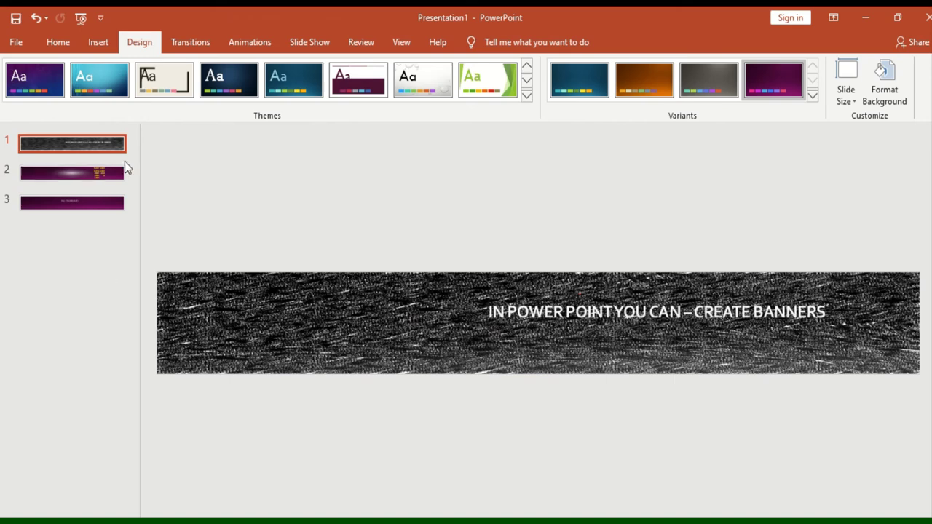
- Apply a Push transition to slide 1 and a Split transition to slide 2
click(191, 42)
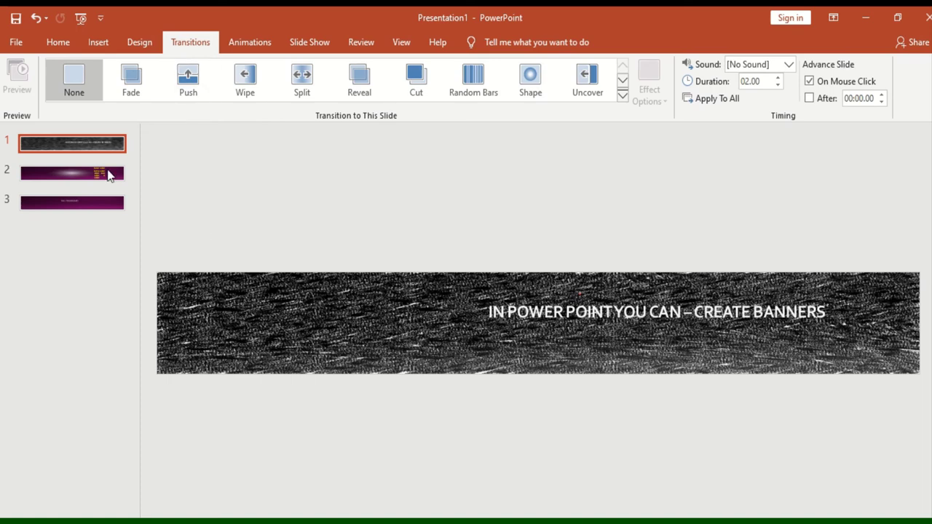
click(178, 93)
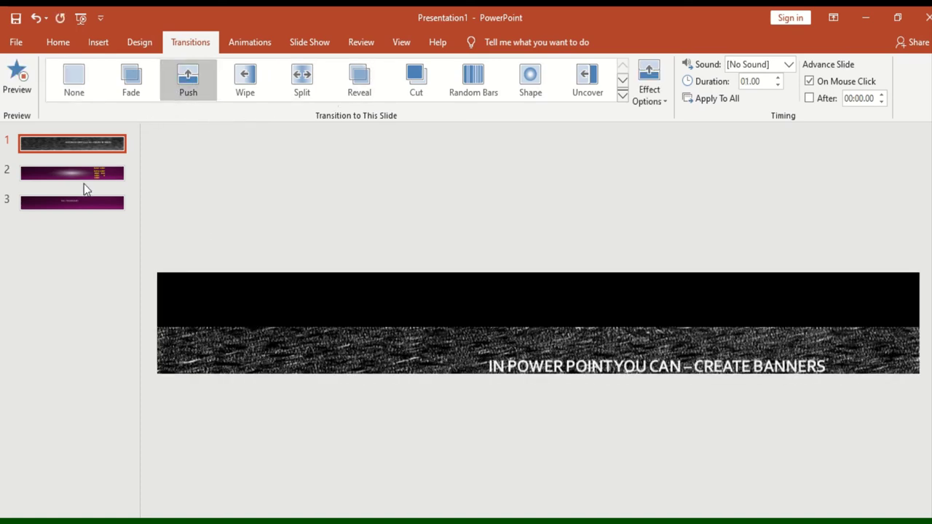
click(97, 172)
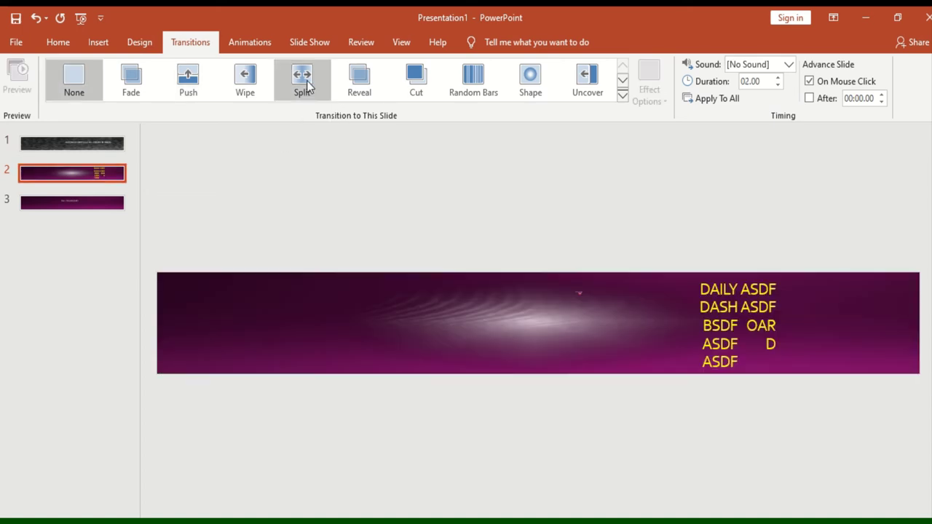
click(309, 86)
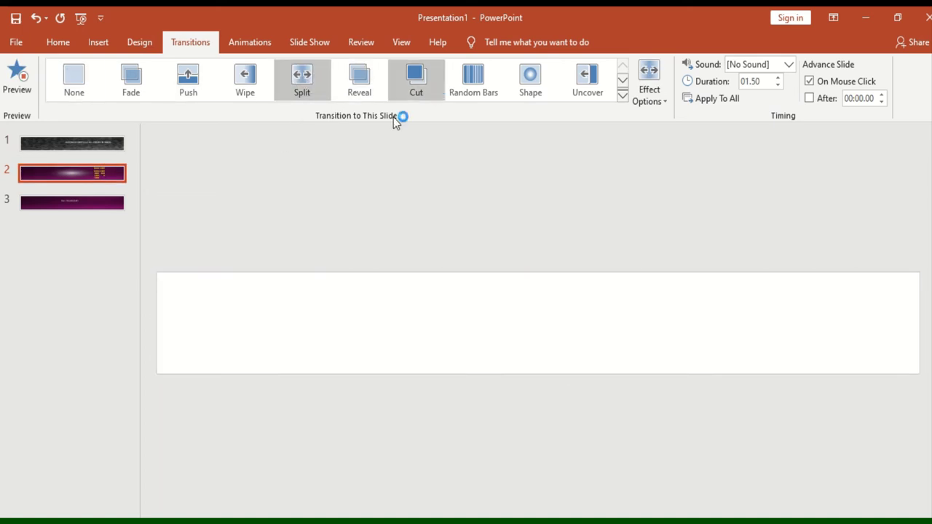
- Give slide 3 a Ripple transition with the Coin sound and preview it
click(93, 208)
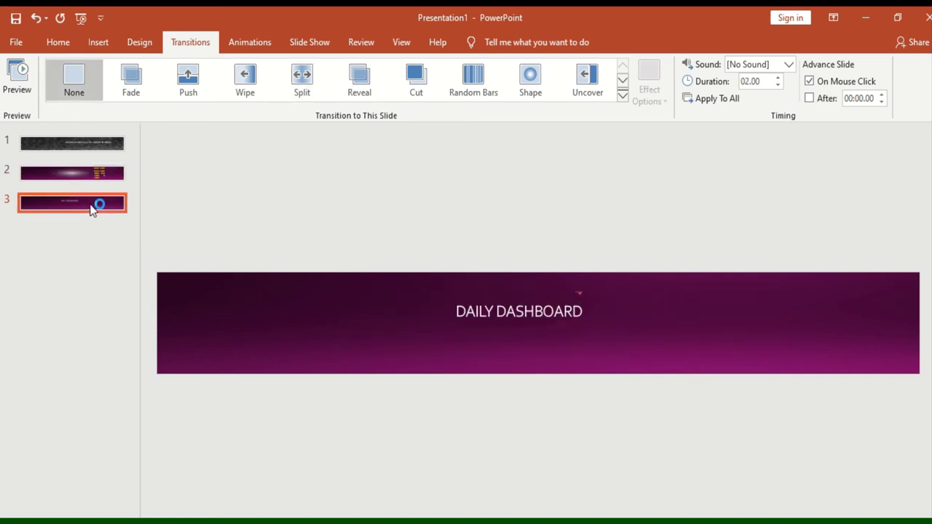
click(624, 96)
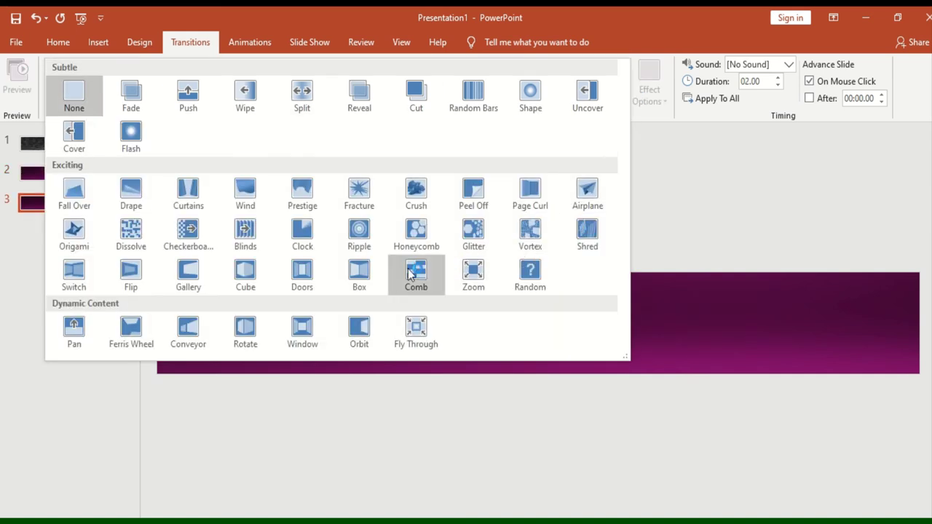
click(374, 240)
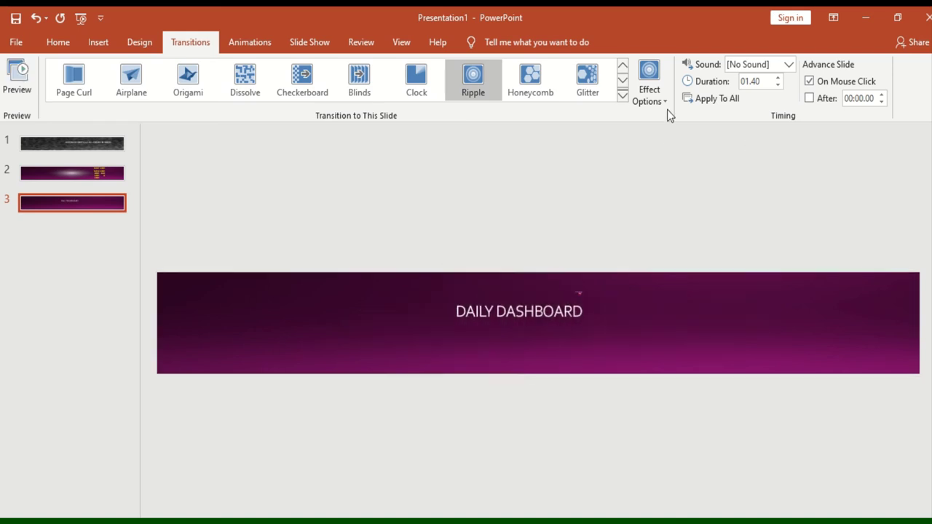
click(789, 65)
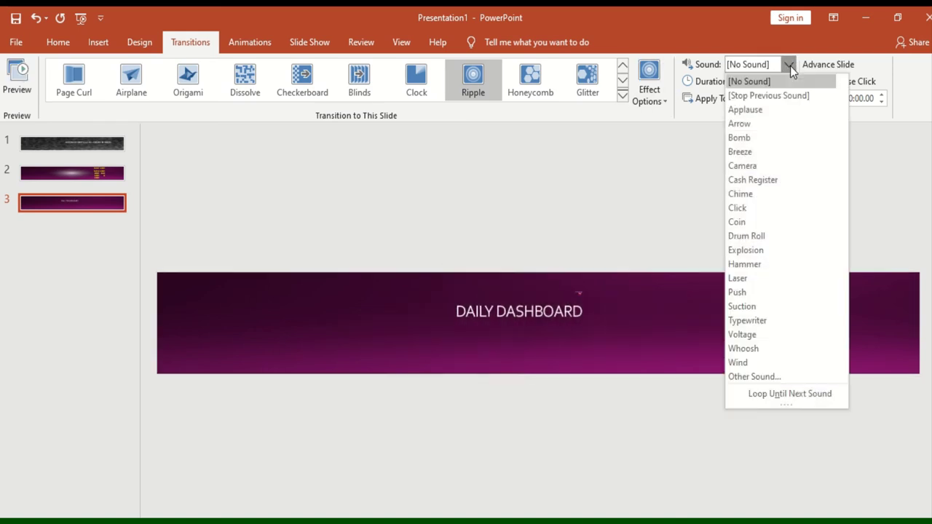
click(767, 222)
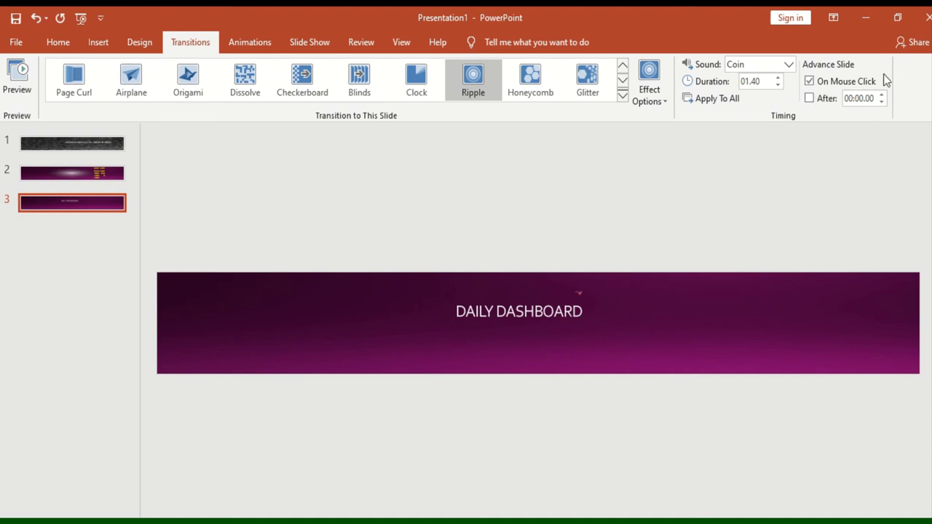
click(24, 84)
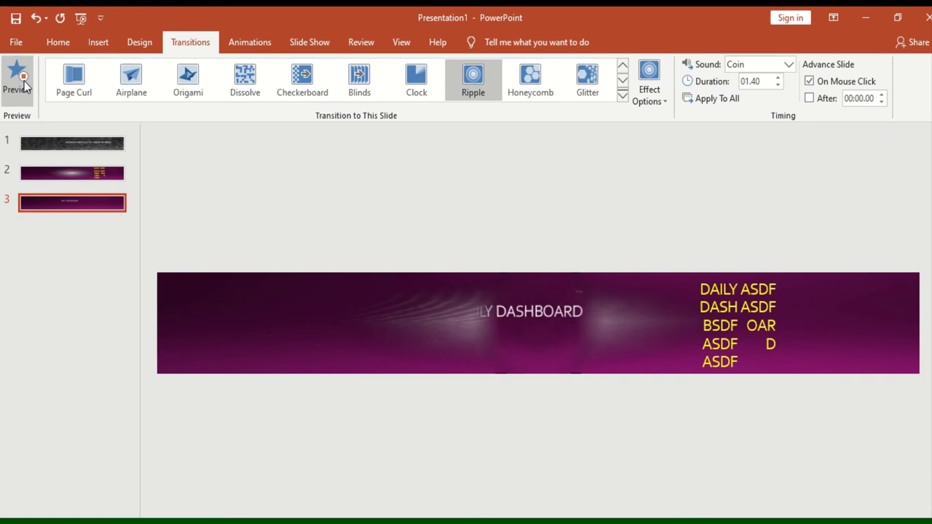
- Run the slide show from the beginning, advance a slide, then end the show
click(82, 18)
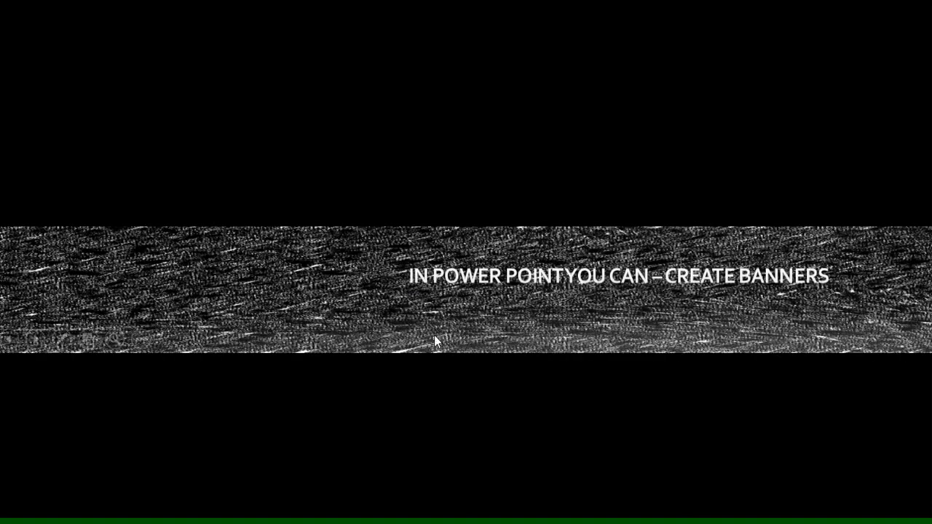
click(431, 347)
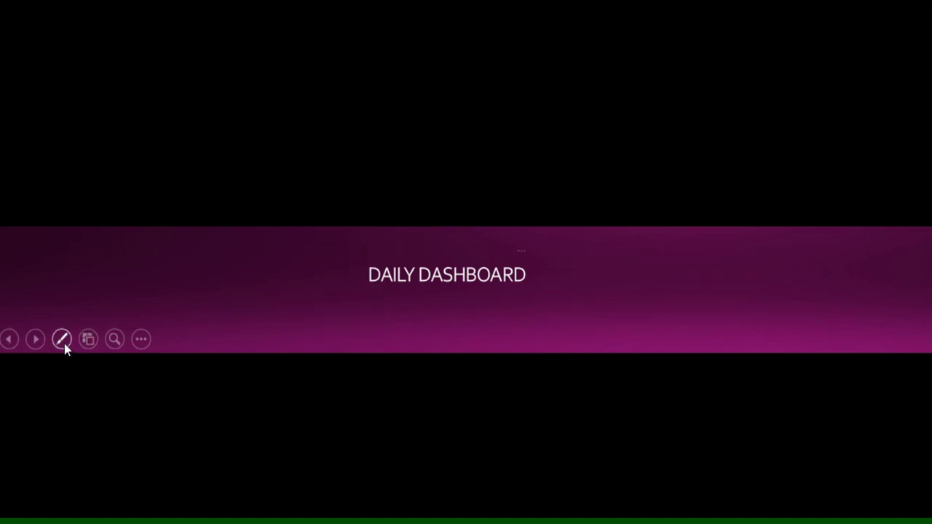
click(140, 340)
click(121, 300)
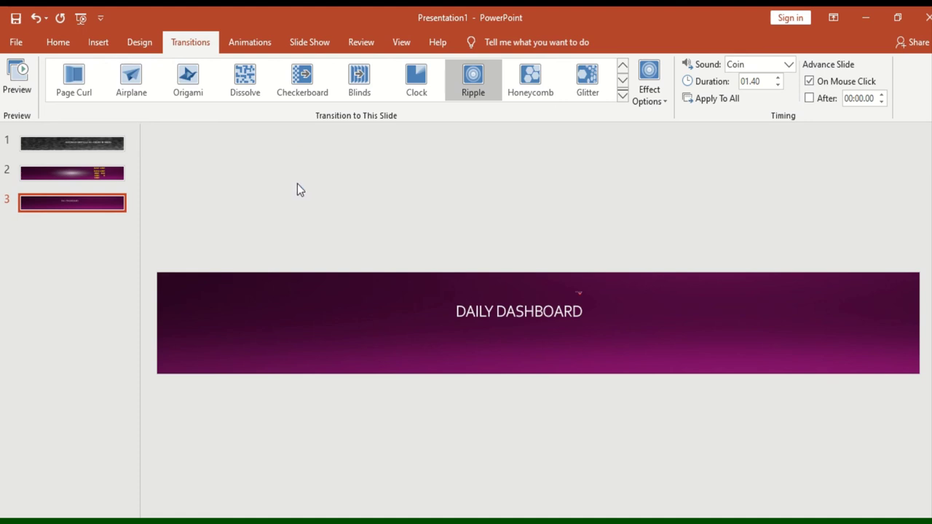
click(249, 42)
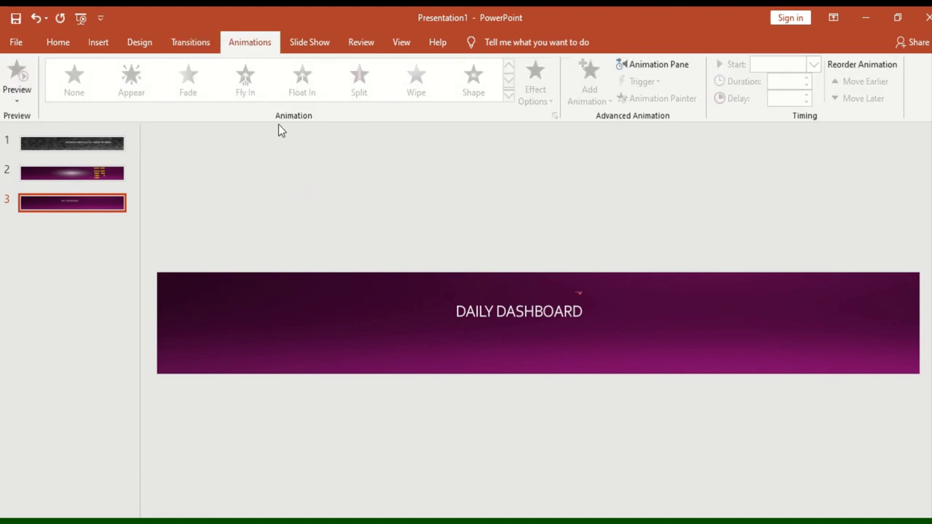